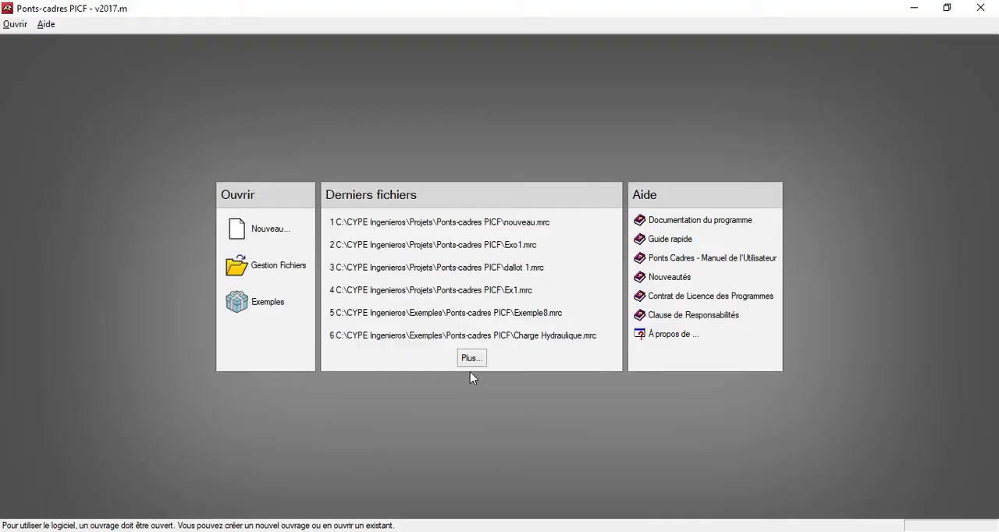
# Create a new project file named Dallot.
pyautogui.click(252, 229)
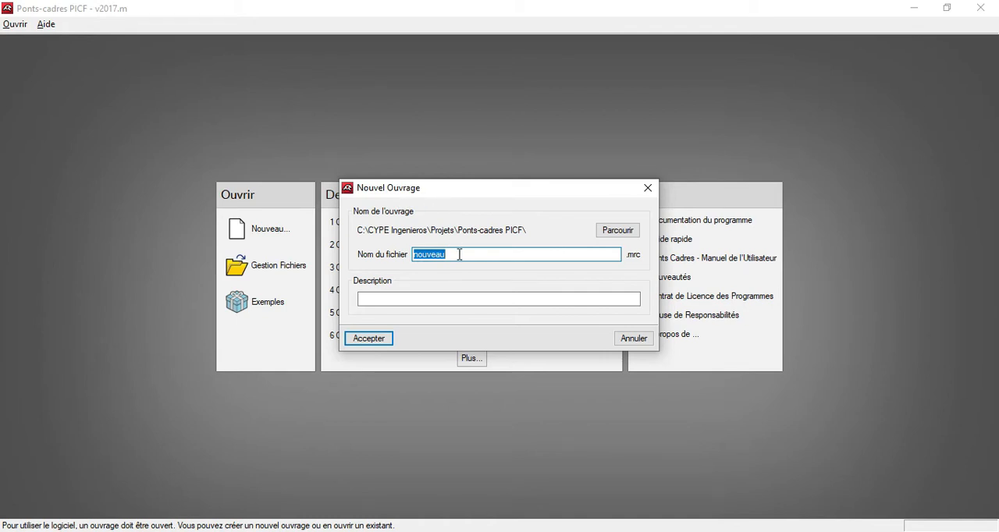
pyautogui.write('Dallot')
pyautogui.click(384, 340)
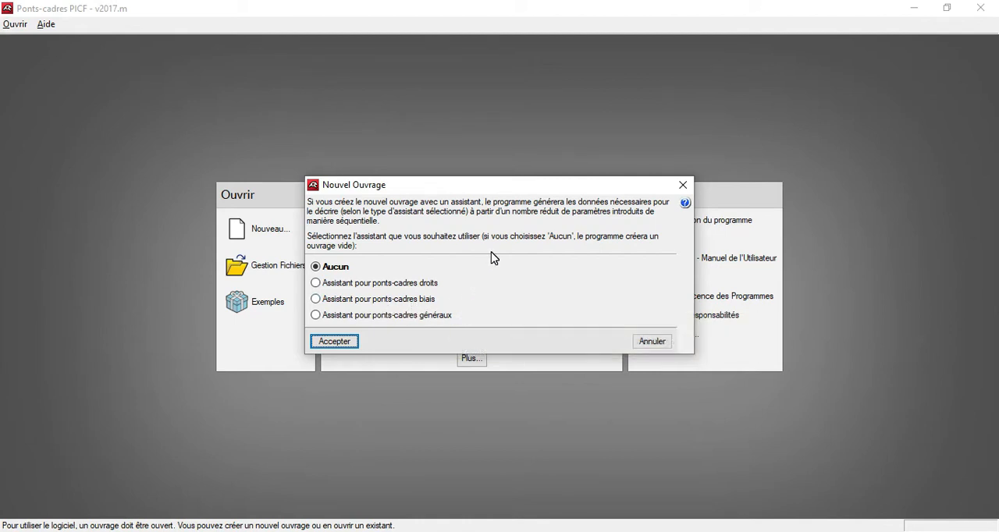
# Start the project with the assistant for general box culverts (ponts-cadres généraux).
pyautogui.moveTo(459, 304)
pyautogui.moveTo(476, 326)
pyautogui.moveTo(337, 324)
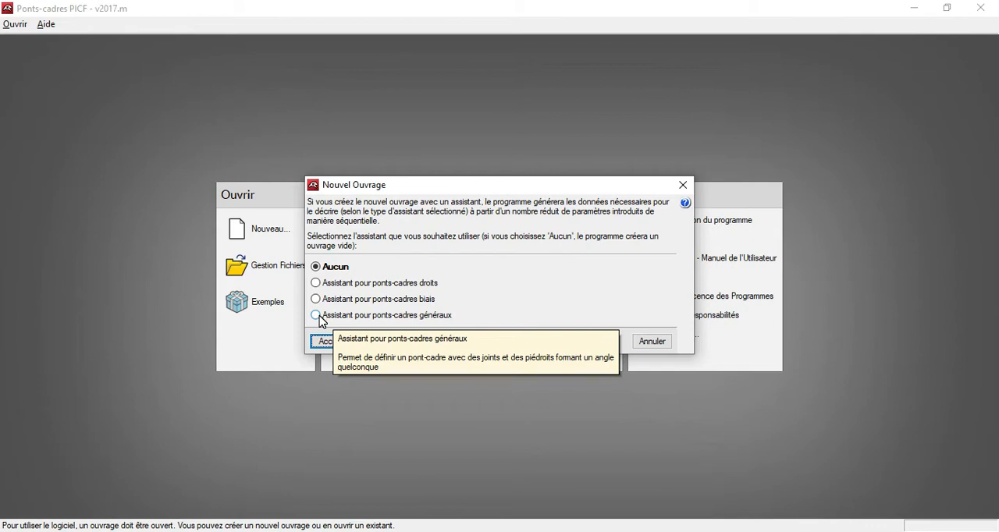
pyautogui.click(320, 316)
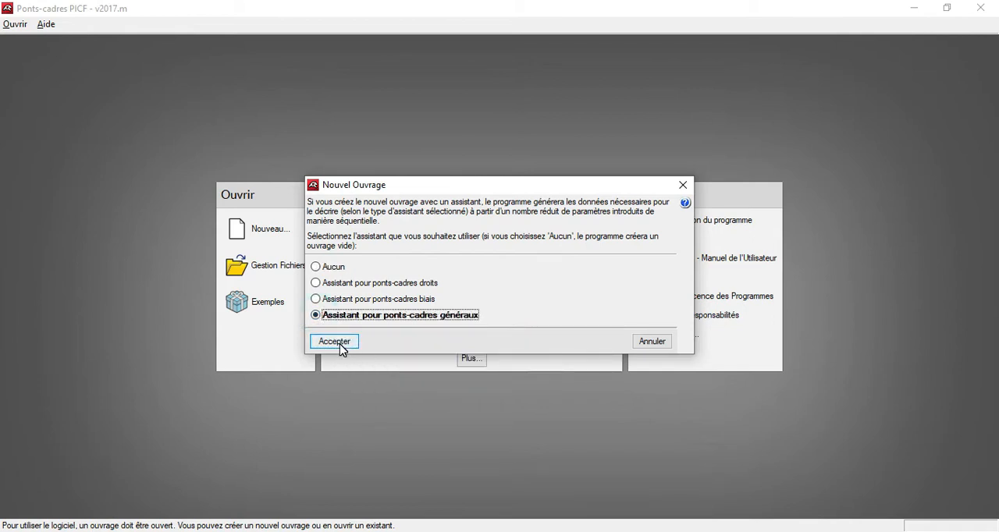
pyautogui.click(335, 341)
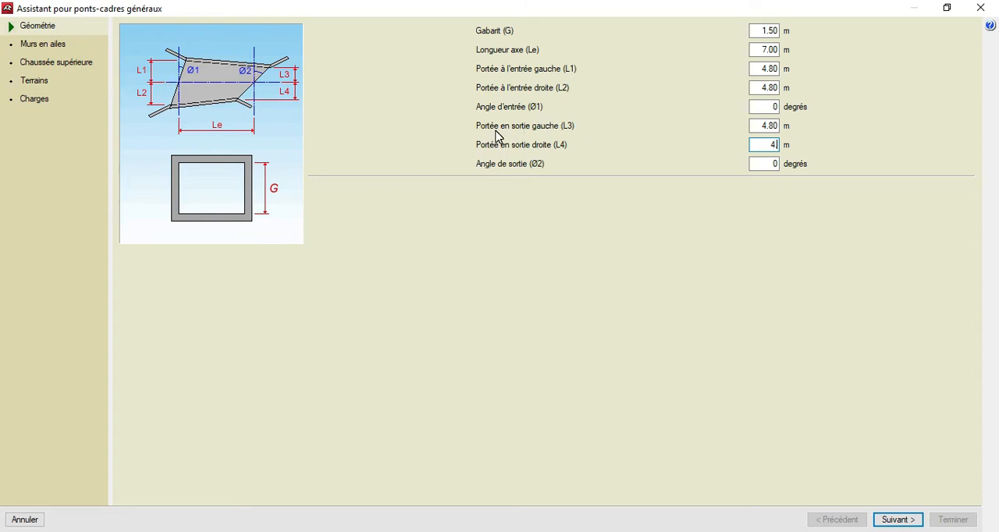
# Complete the culvert geometry with a right outlet span (L4) of 4.80 m and continue to the wing walls.
pyautogui.write('.8')
pyautogui.click(898, 520)
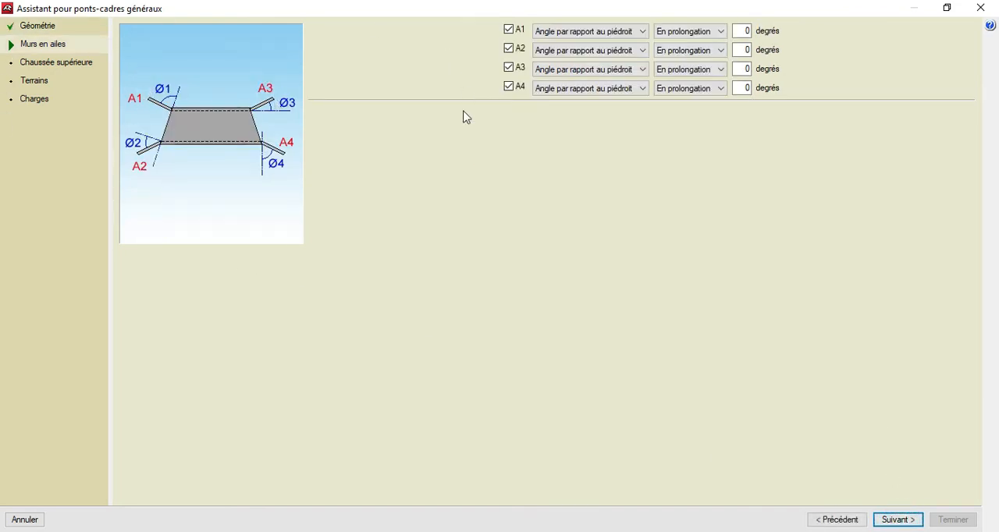
# Set the angle of all four wing walls A1 to A4 to 45 degrees and continue to the upper roadway.
pyautogui.click(742, 31)
pyautogui.write('45')
pyautogui.click(740, 50)
pyautogui.write('45')
pyautogui.click(740, 68)
pyautogui.write('45')
pyautogui.click(741, 87)
pyautogui.write('45')
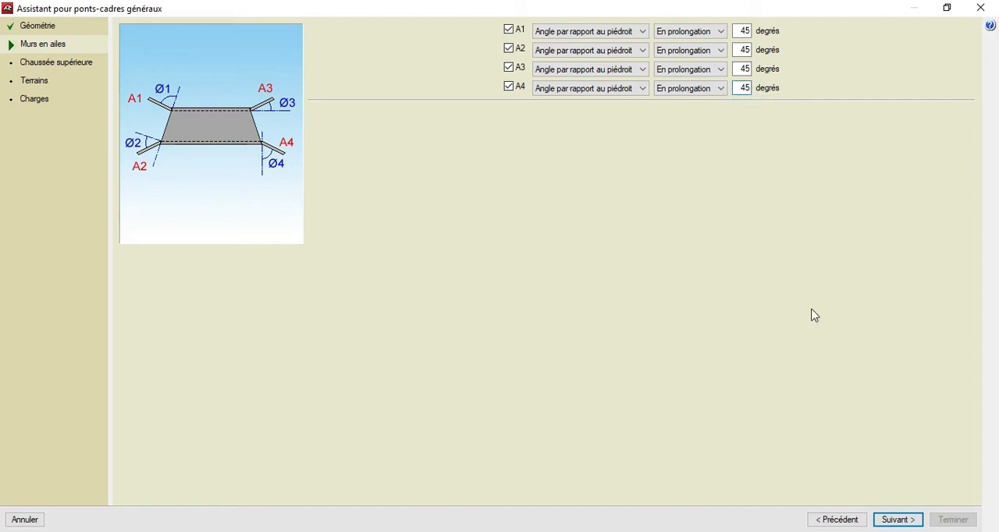
pyautogui.click(897, 519)
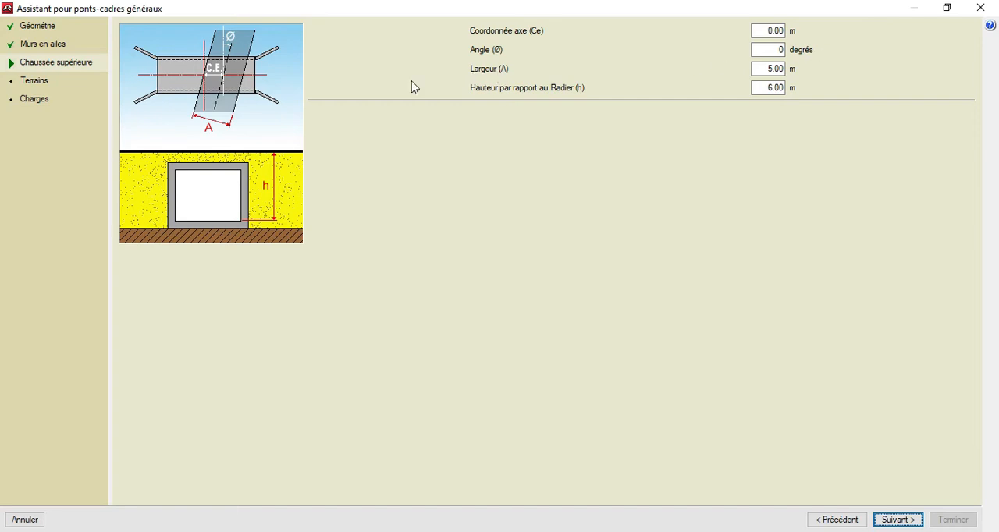
# Set the upper roadway's width to 6 m and its height above the raft to 2.30 m, and continue.
pyautogui.click(755, 69)
pyautogui.write('6')
pyautogui.press('Tab')
pyautogui.write('2.3')
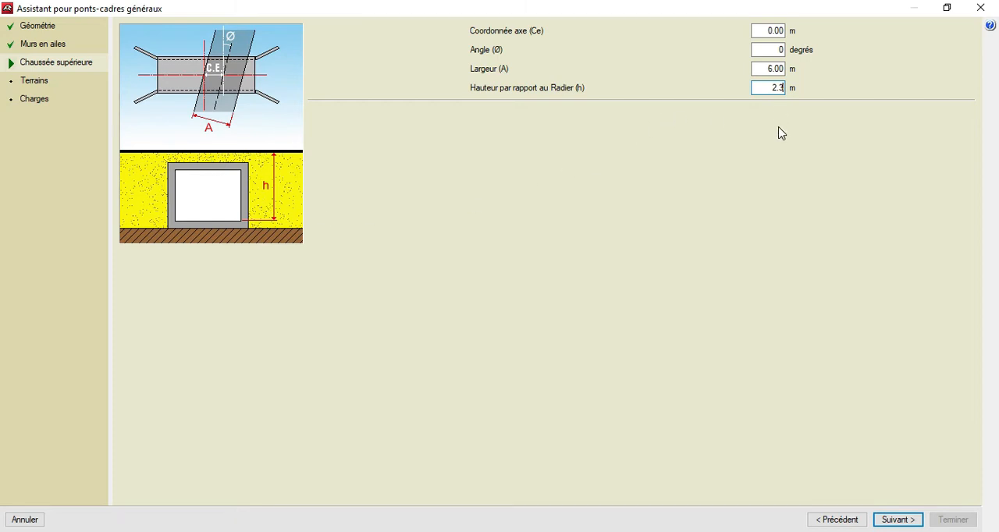
pyautogui.click(895, 520)
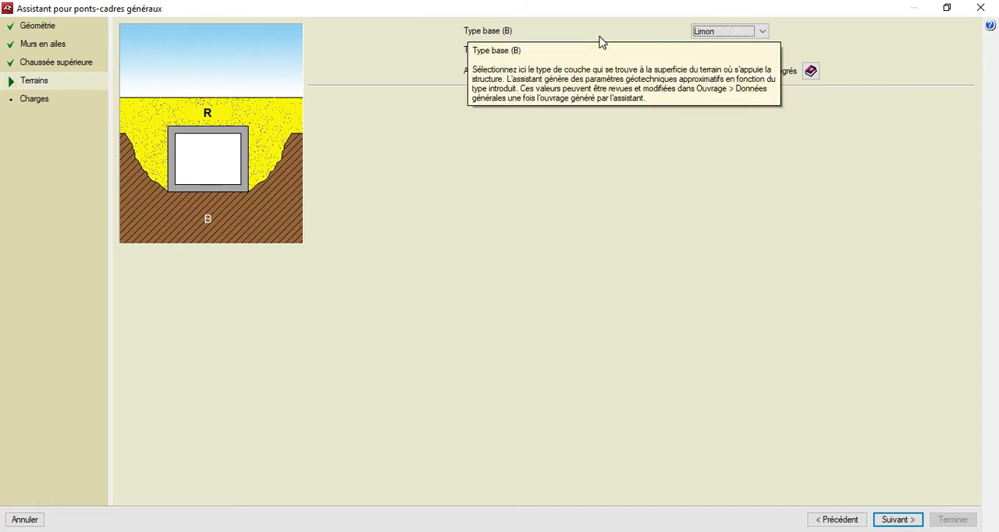
# Define the soils with Limon as base, Grave as backfill and a slope angle of 38 degrees, and continue to the loads.
pyautogui.click(764, 32)
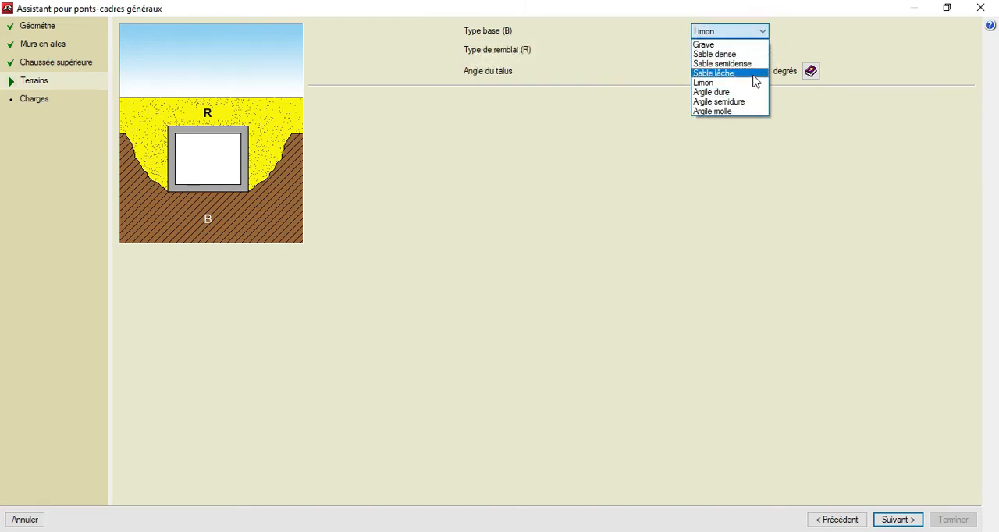
pyautogui.click(753, 81)
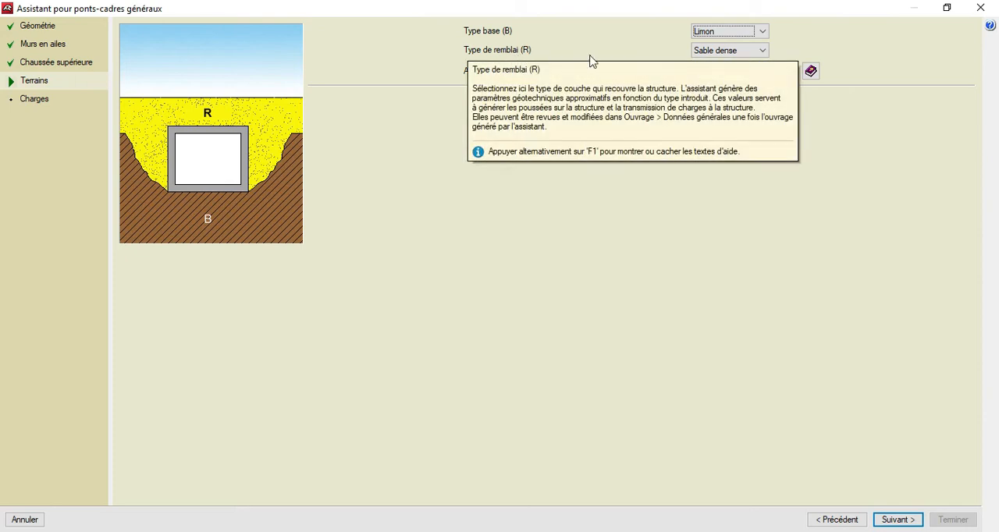
pyautogui.click(763, 52)
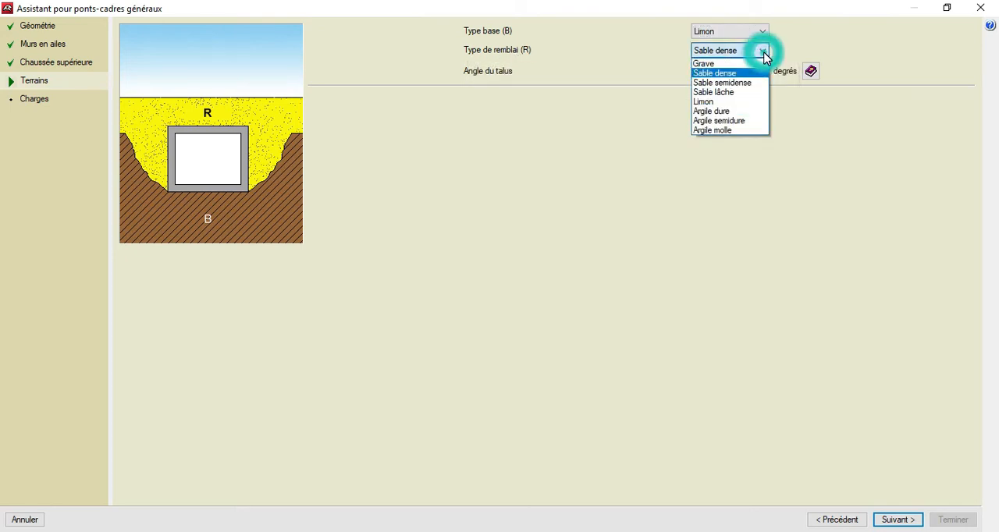
pyautogui.click(737, 62)
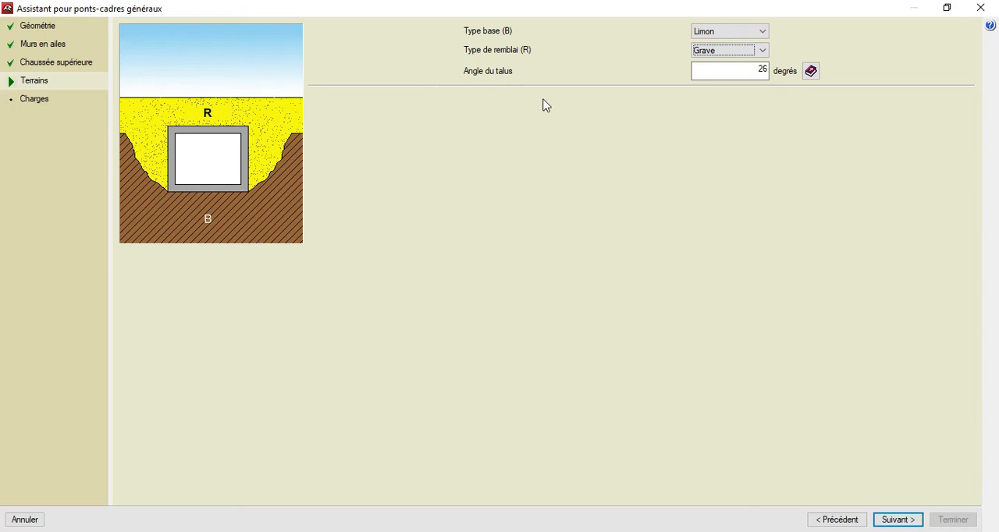
pyautogui.click(752, 74)
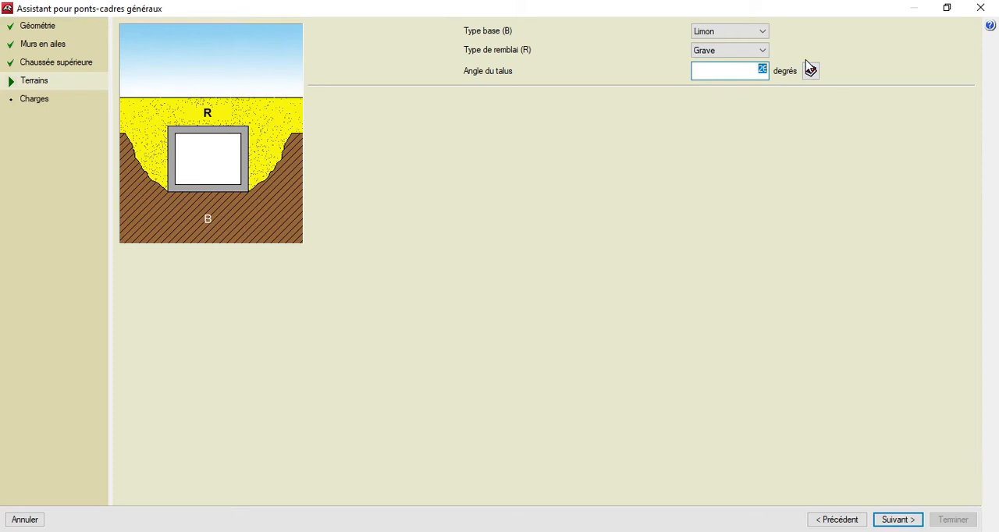
pyautogui.write('38')
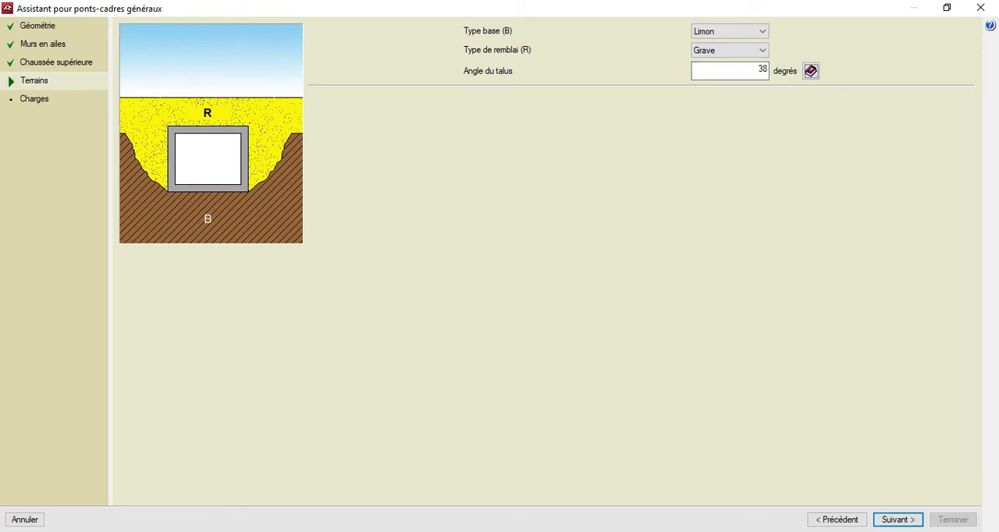
pyautogui.click(895, 520)
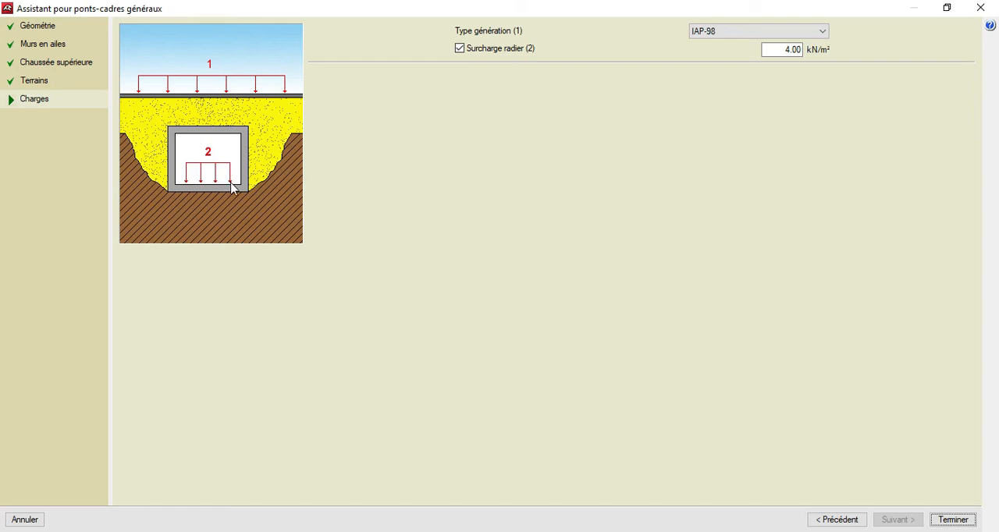
# Generate loads per CPC Fascicule 61, Titre II, classe 1, without the raft surcharge, and finish the assistant.
pyautogui.click(823, 33)
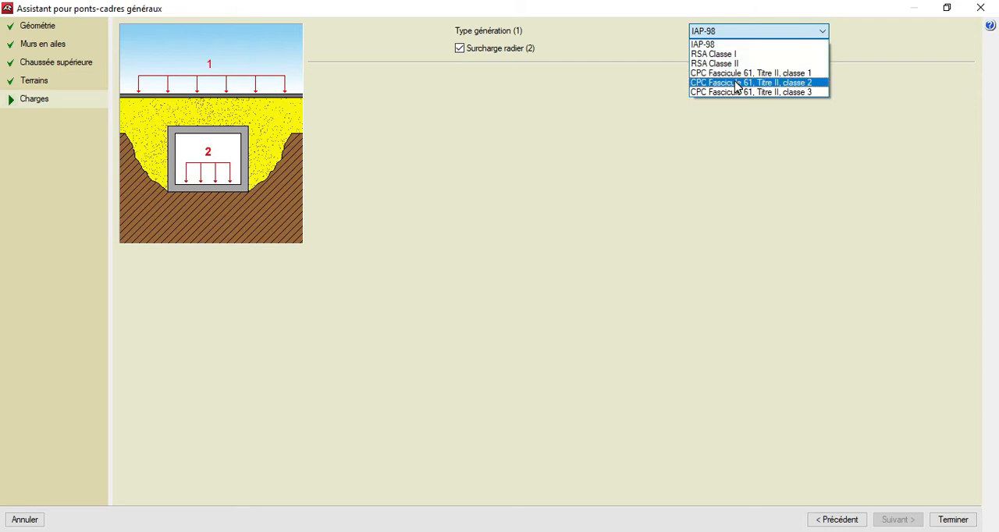
pyautogui.click(819, 73)
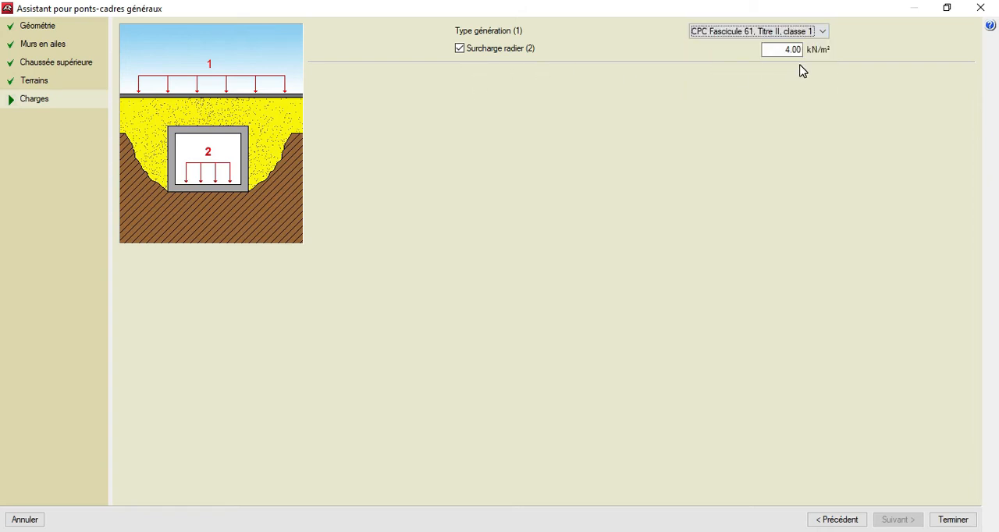
pyautogui.click(460, 50)
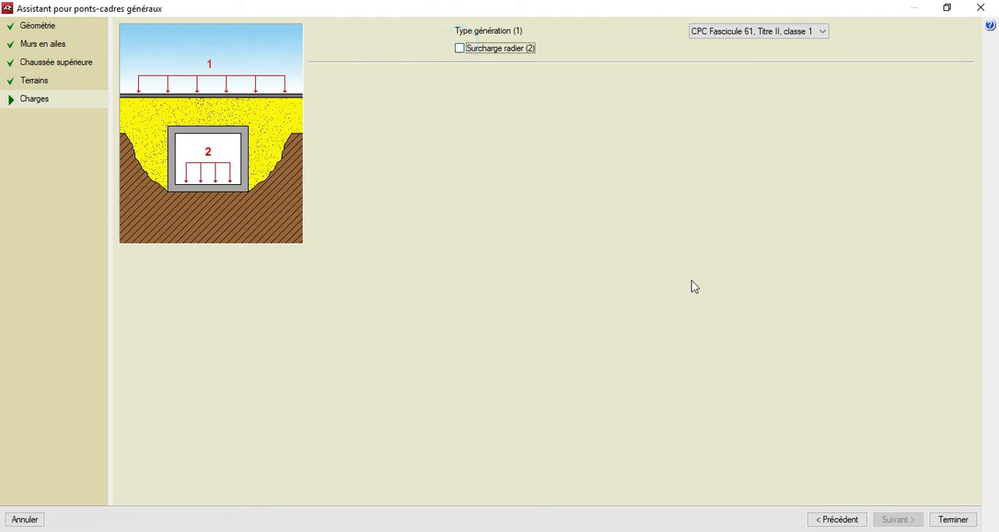
pyautogui.click(966, 526)
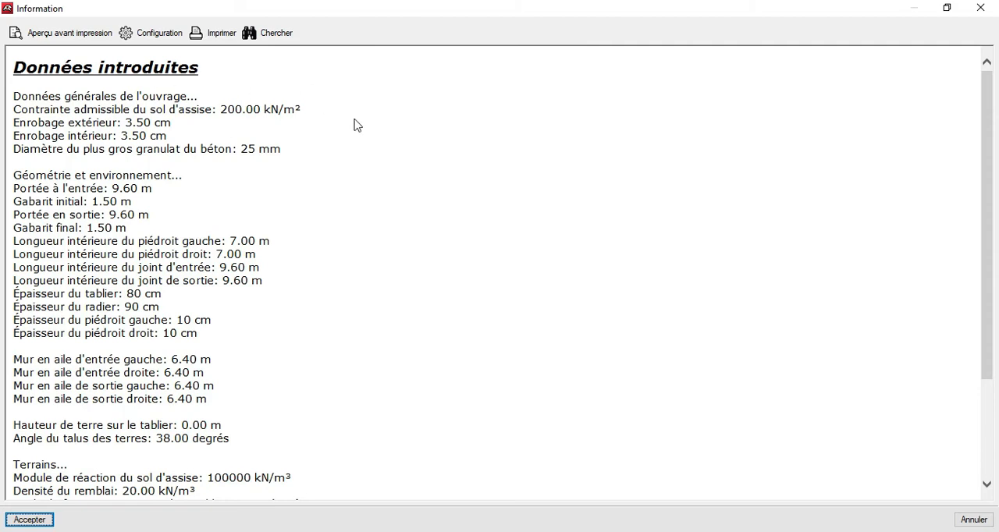
# Review the summary of the entered data and accept it to generate the culvert model.
pyautogui.scroll(-2, 185, 142)
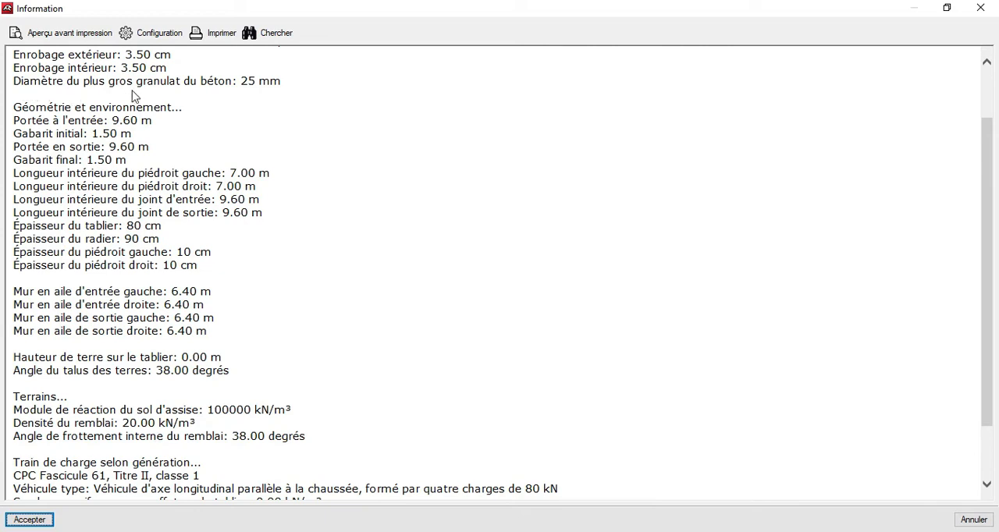
pyautogui.scroll(-2, 192, 460)
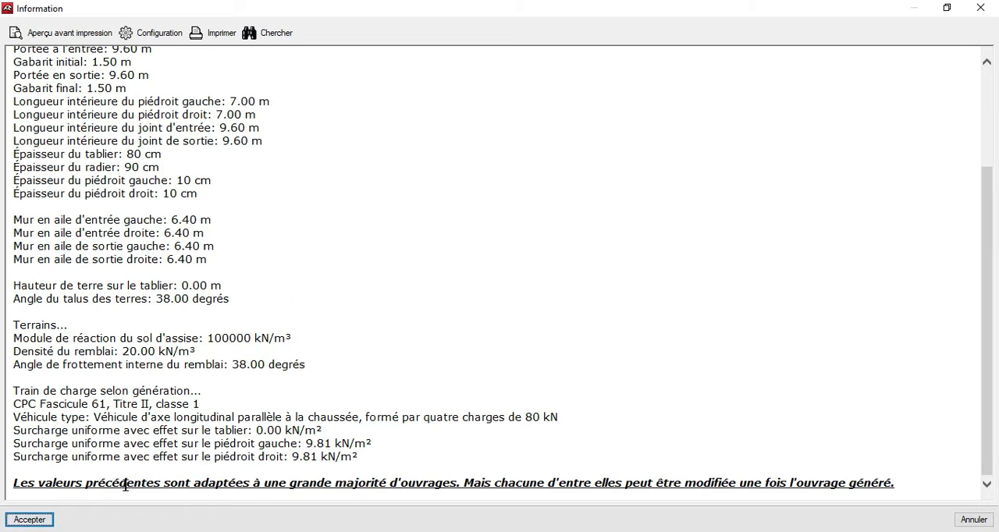
pyautogui.click(30, 519)
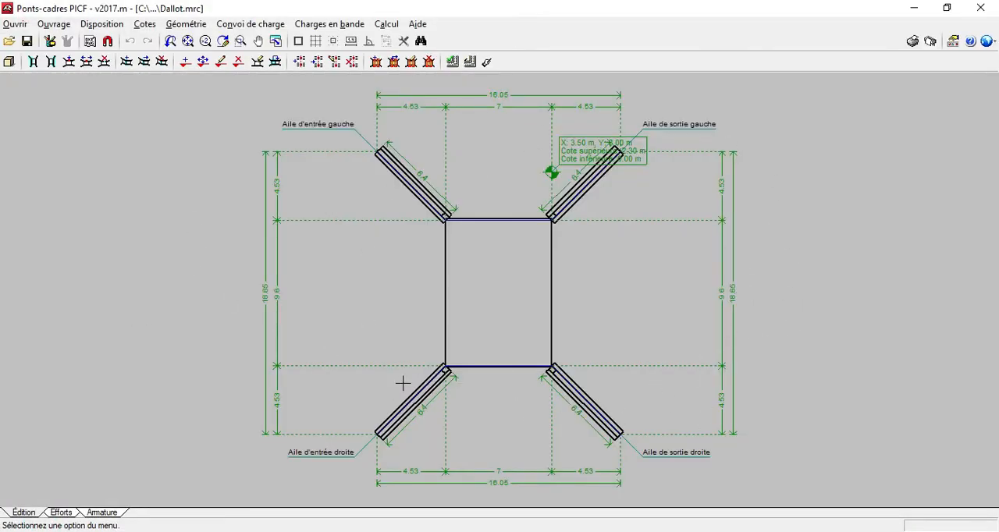
# Edit the culvert module's geometry, setting both side walls to 20 cm and the deck and raft to 30 cm thick.
pyautogui.click(186, 24)
pyautogui.click(213, 47)
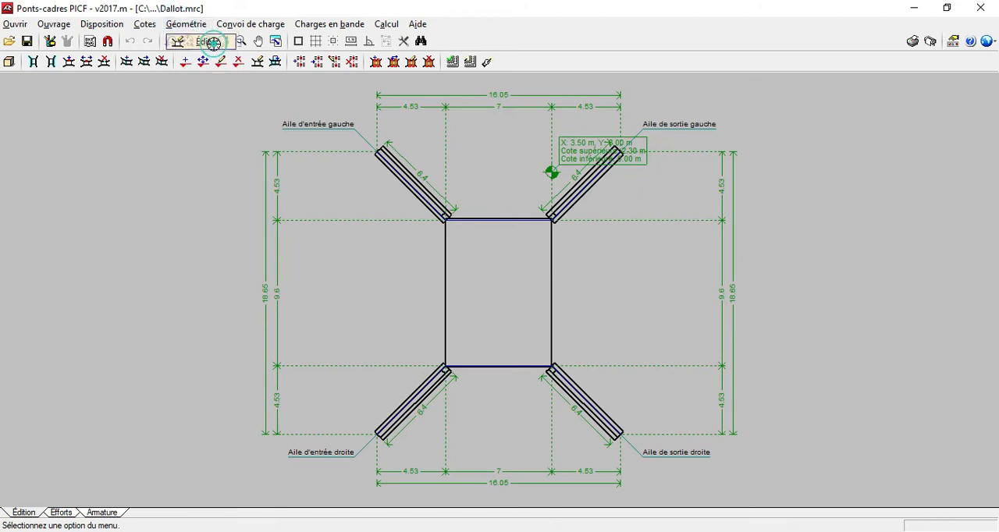
pyautogui.click(504, 298)
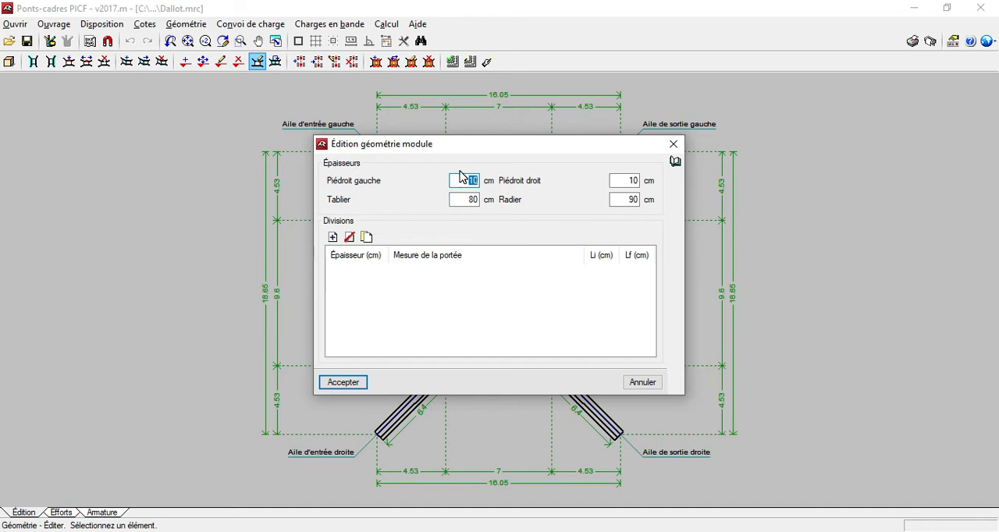
pyautogui.moveTo(461, 184)
pyautogui.doubleClick(629, 180)
pyautogui.click(459, 201)
pyautogui.moveTo(459, 200); pyautogui.dragTo(550, 205)
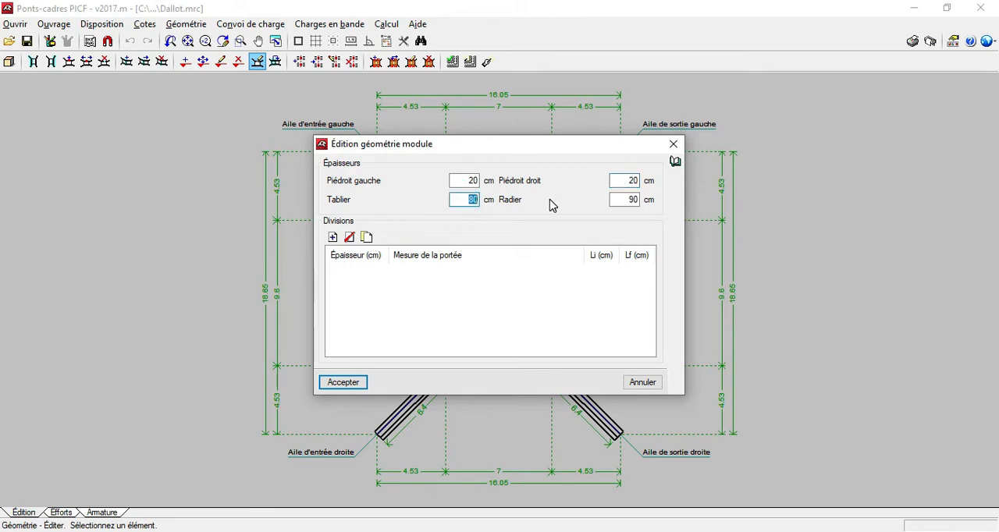
pyautogui.write('30')
pyautogui.moveTo(624, 200); pyautogui.dragTo(661, 201)
pyautogui.write('3')
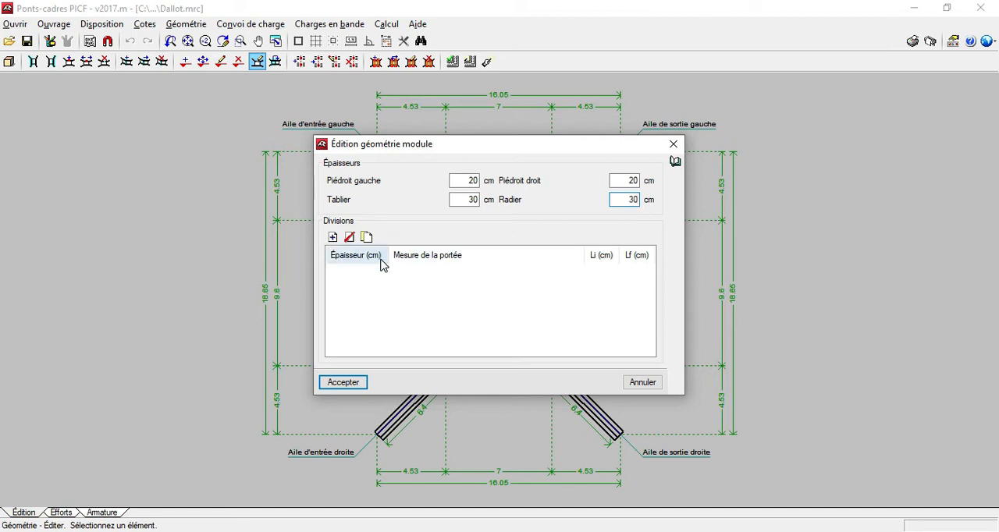
# Add two 20 cm thick divisions to the module and set the first one's initial and final spans to 300 cm.
pyautogui.click(333, 237)
pyautogui.click(334, 238)
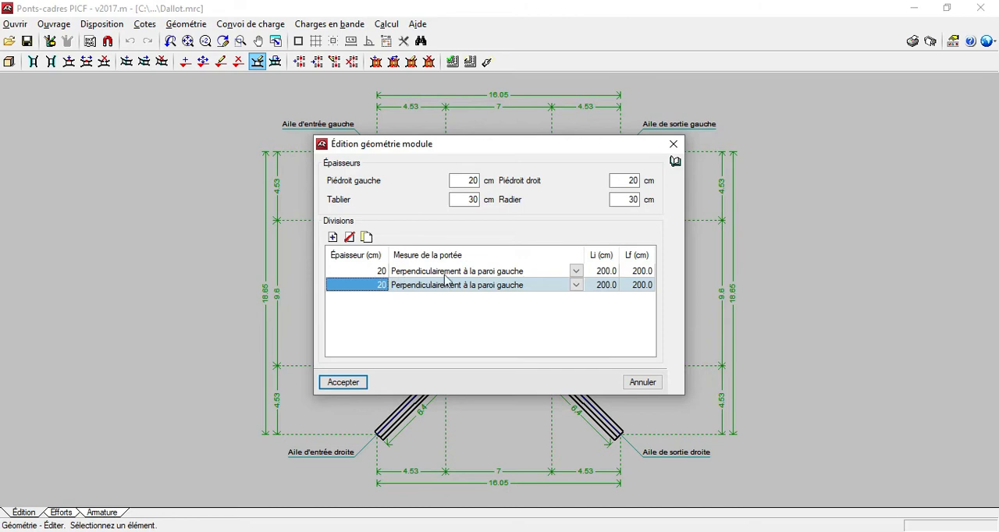
pyautogui.click(602, 271)
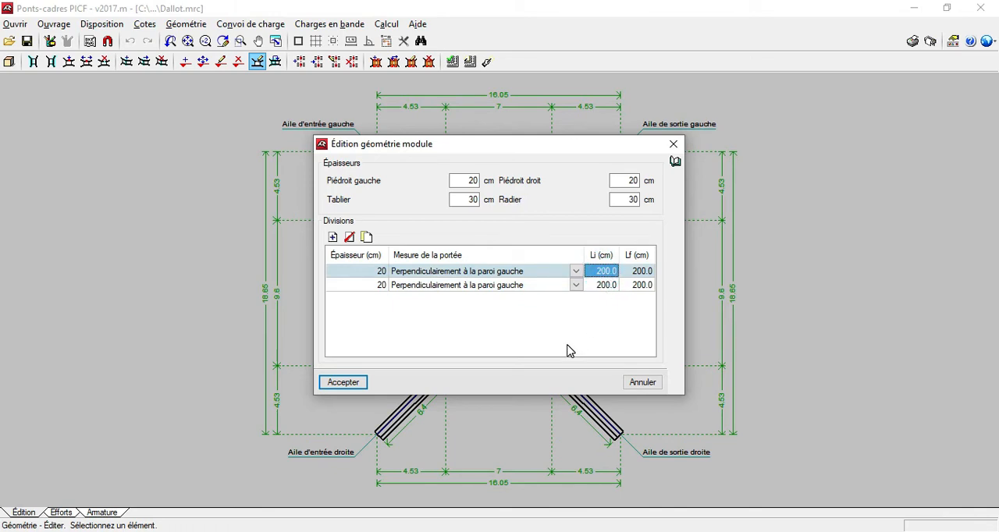
pyautogui.write('300')
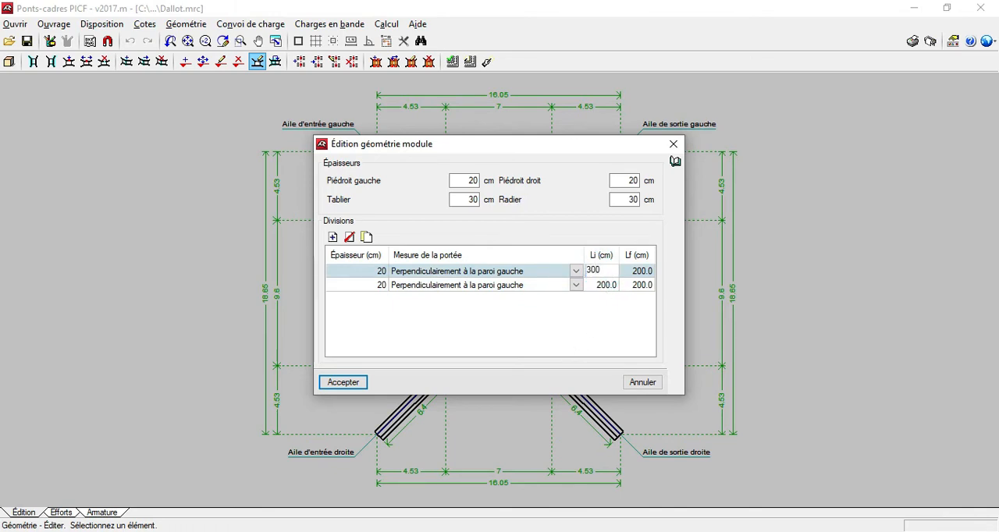
pyautogui.click(639, 276)
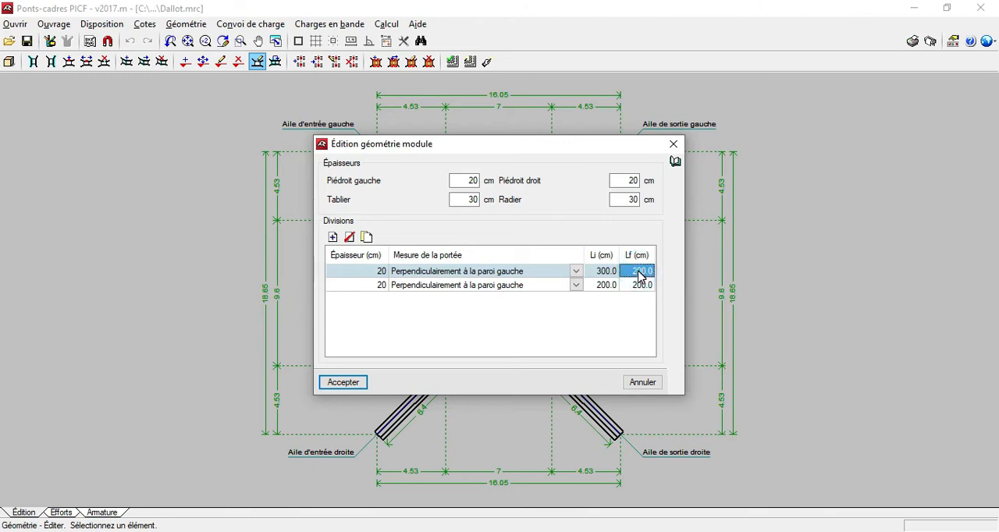
pyautogui.write('300')
# Set the second division's initial and final spans to 300 cm and accept the module geometry.
pyautogui.click(599, 288)
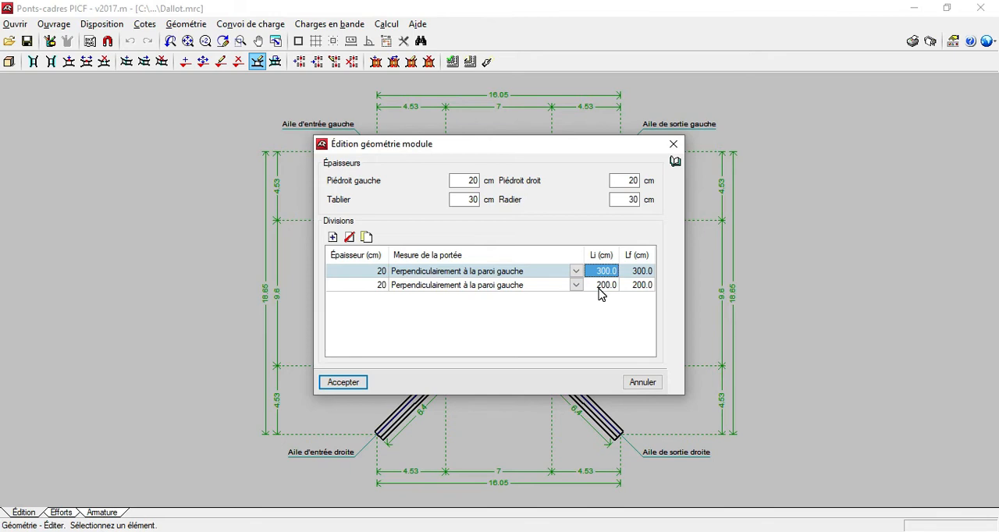
pyautogui.click(602, 287)
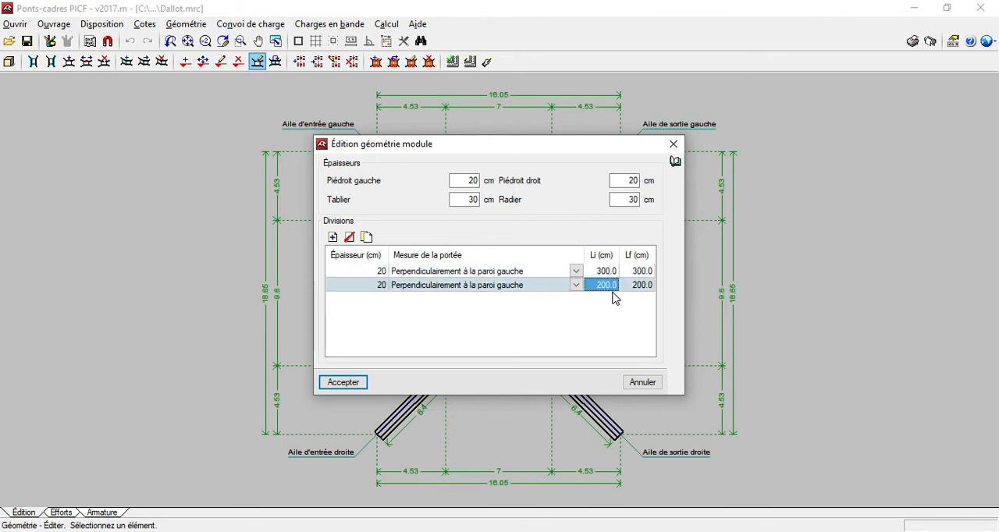
pyautogui.write('300')
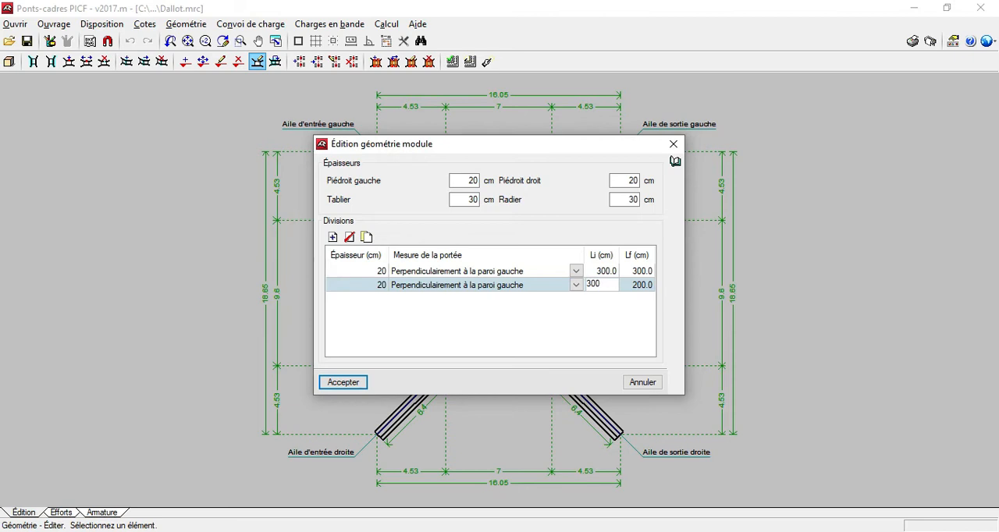
pyautogui.click(648, 287)
pyautogui.write('300')
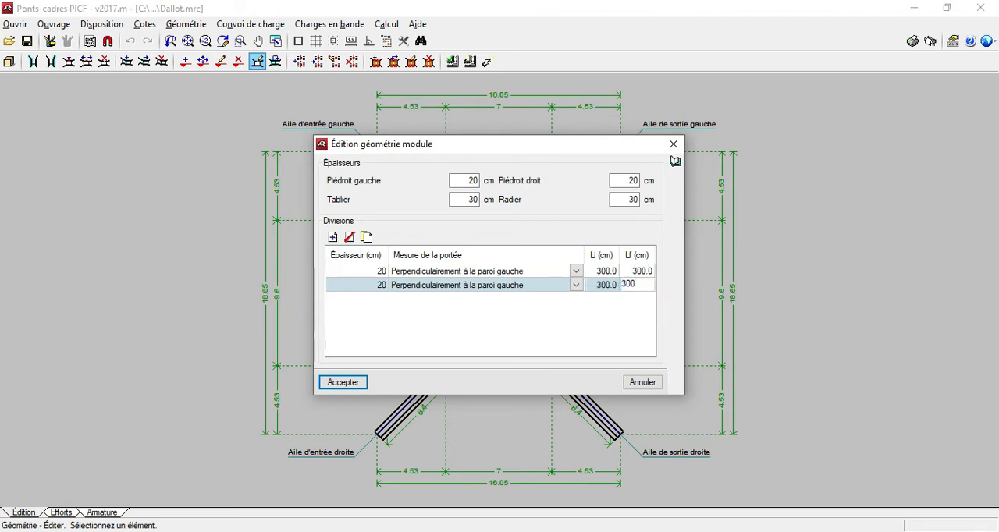
pyautogui.click(340, 383)
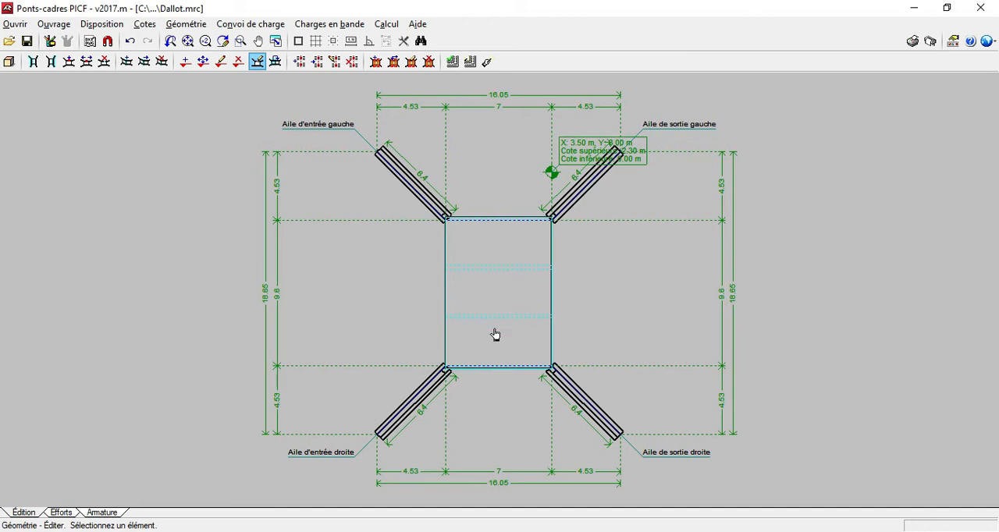
pyautogui.scroll(1, 494, 334)
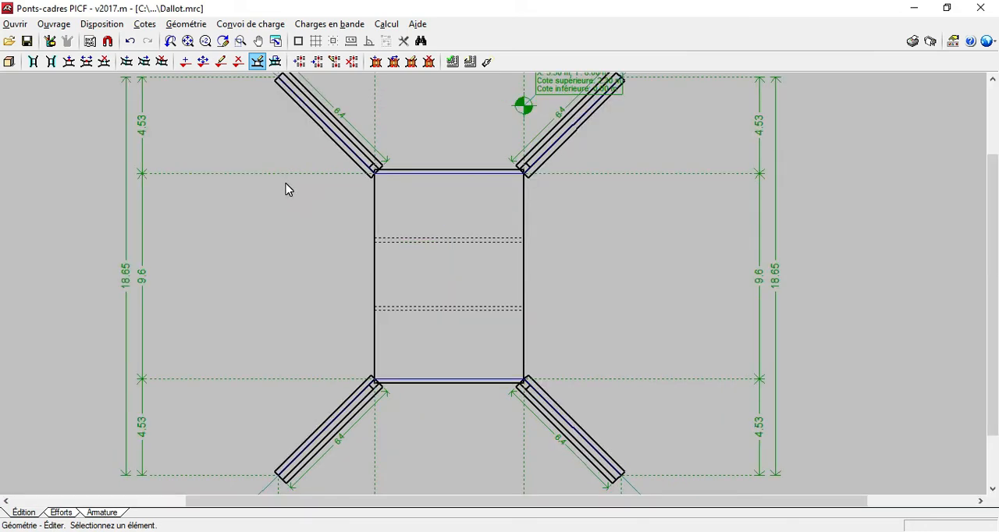
# In the general data, import predefined soil properties for the backfill and set the side walls' adjustment to Axialement.
pyautogui.click(63, 24)
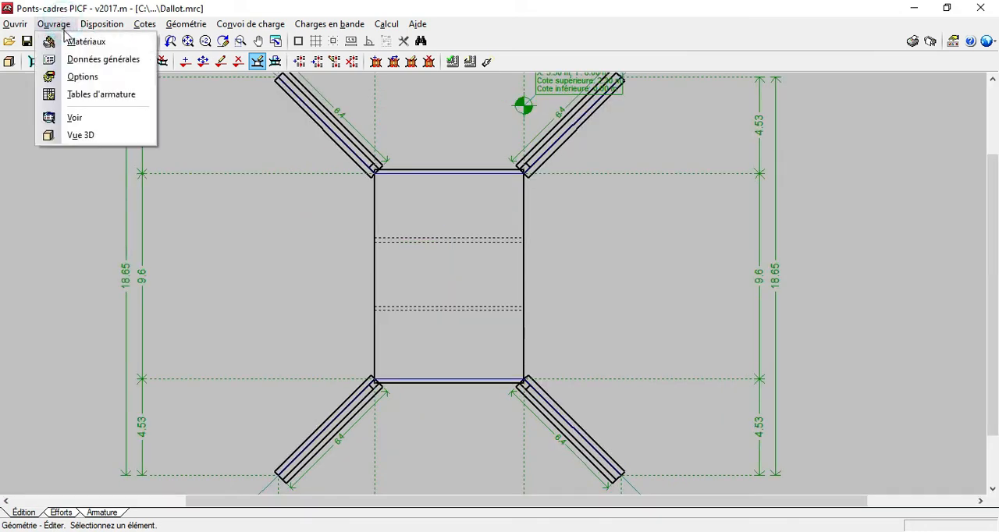
pyautogui.click(93, 61)
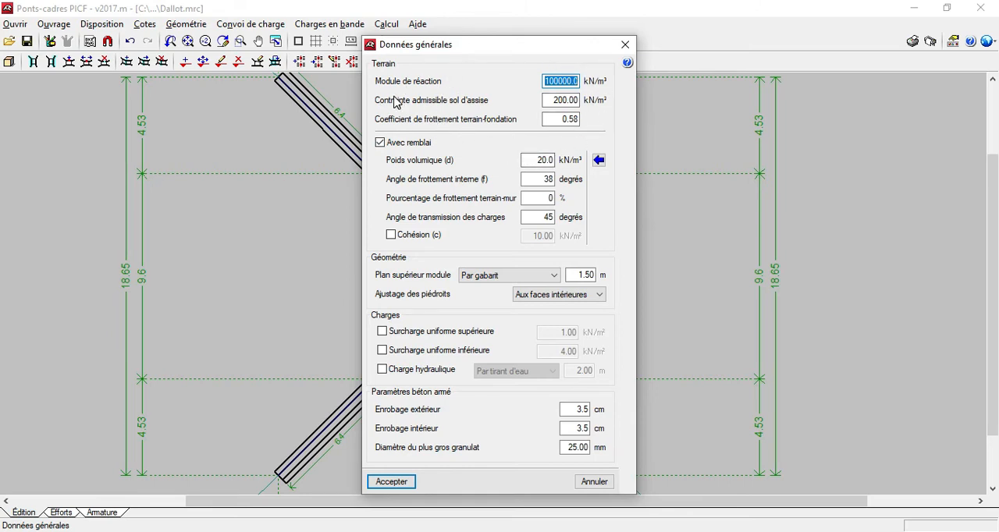
pyautogui.moveTo(512, 89)
pyautogui.moveTo(568, 92)
pyautogui.click(599, 160)
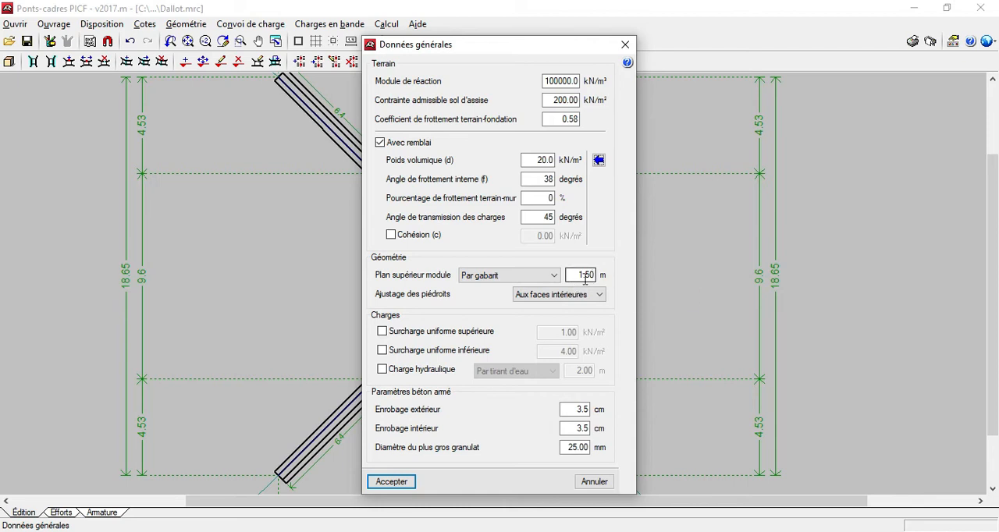
pyautogui.moveTo(392, 303)
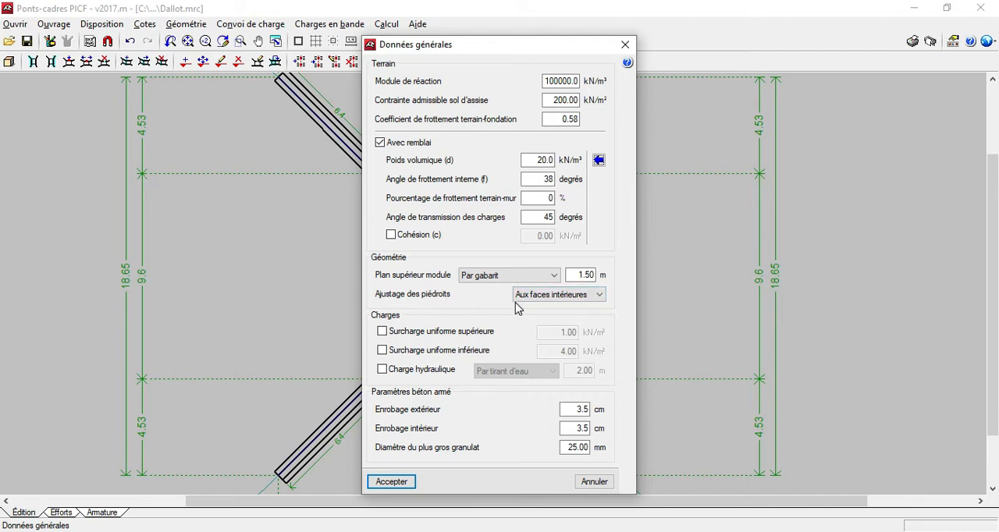
pyautogui.click(605, 299)
pyautogui.click(550, 323)
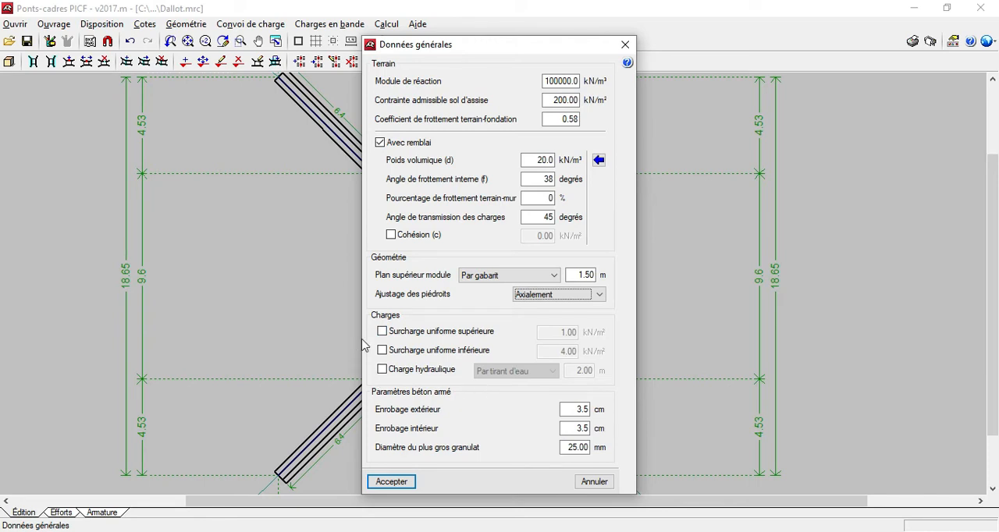
# Enable the hydraulic load with a water depth of 1.1 m and accept the general data.
pyautogui.click(381, 371)
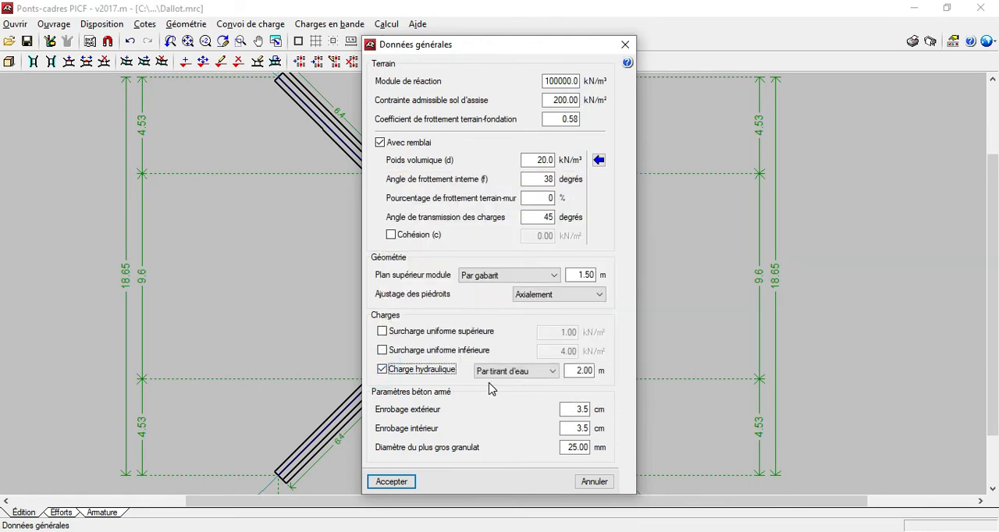
pyautogui.click(575, 371)
pyautogui.moveTo(575, 370); pyautogui.dragTo(628, 370)
pyautogui.write('1.1')
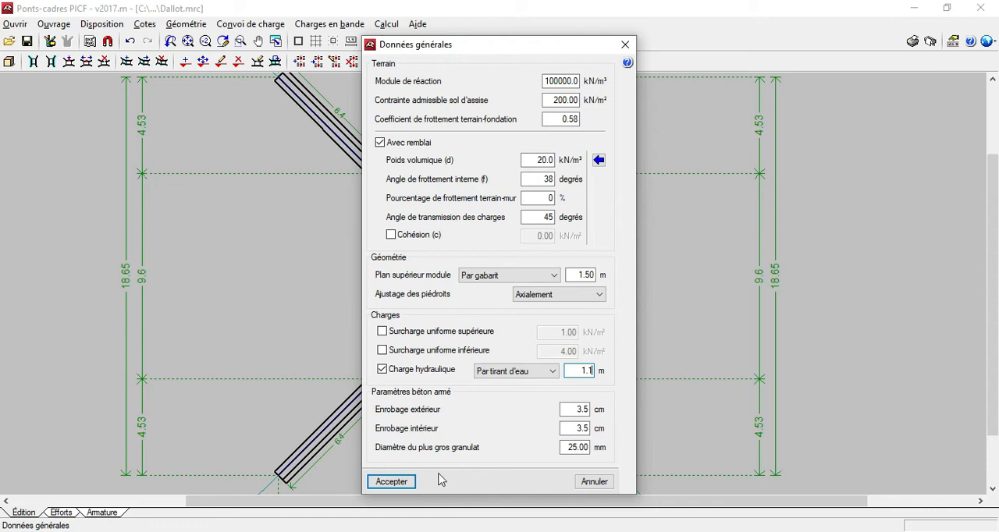
pyautogui.click(390, 481)
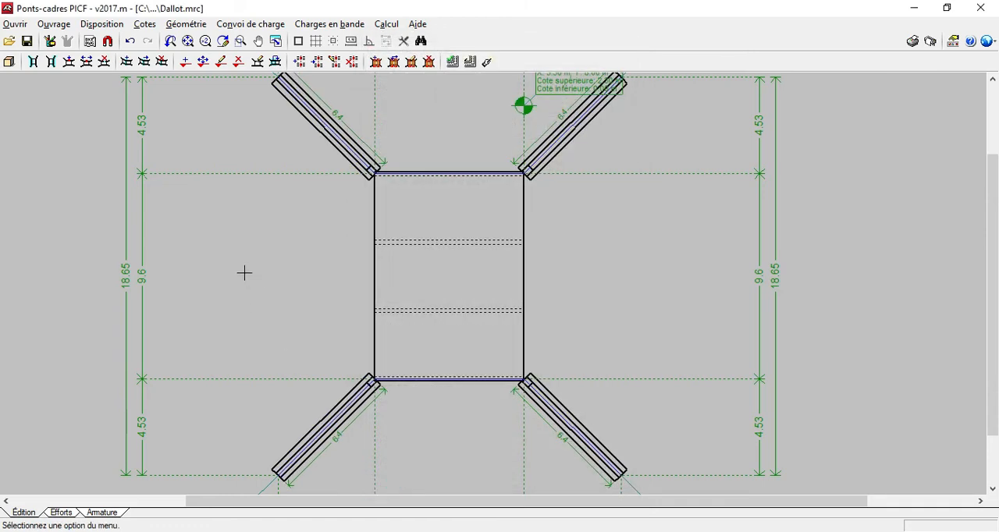
# Change the reinforcing bar steel to Fe E400 in the materials and accept.
pyautogui.click(56, 28)
pyautogui.click(78, 40)
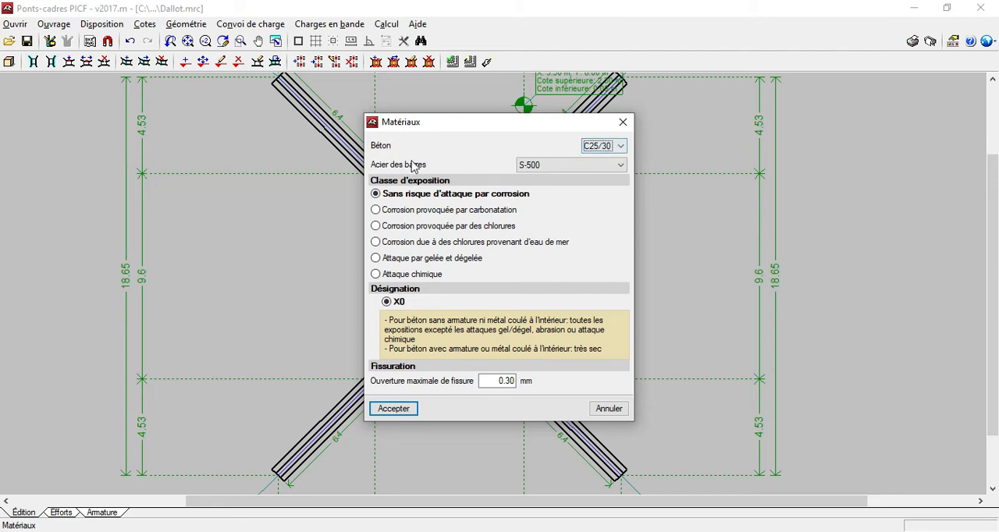
pyautogui.click(627, 166)
pyautogui.click(605, 180)
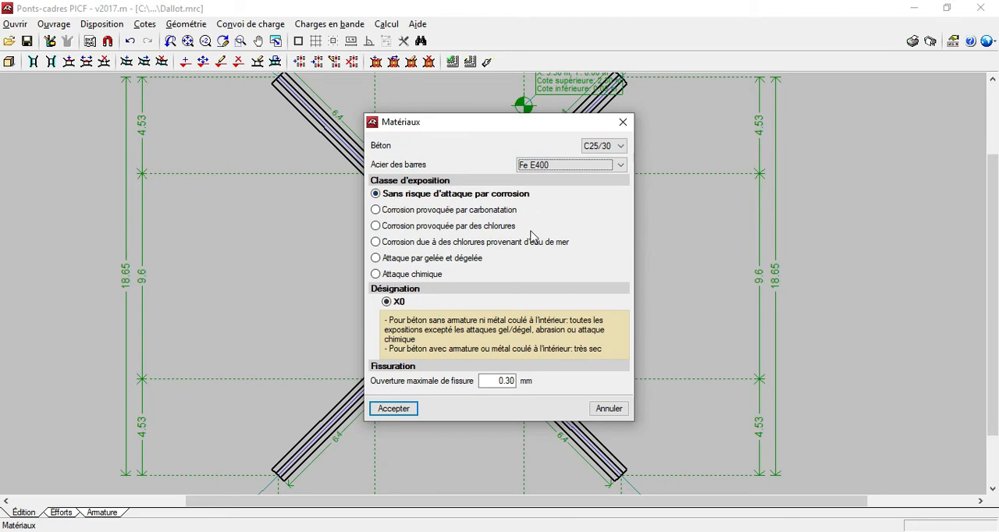
pyautogui.click(394, 409)
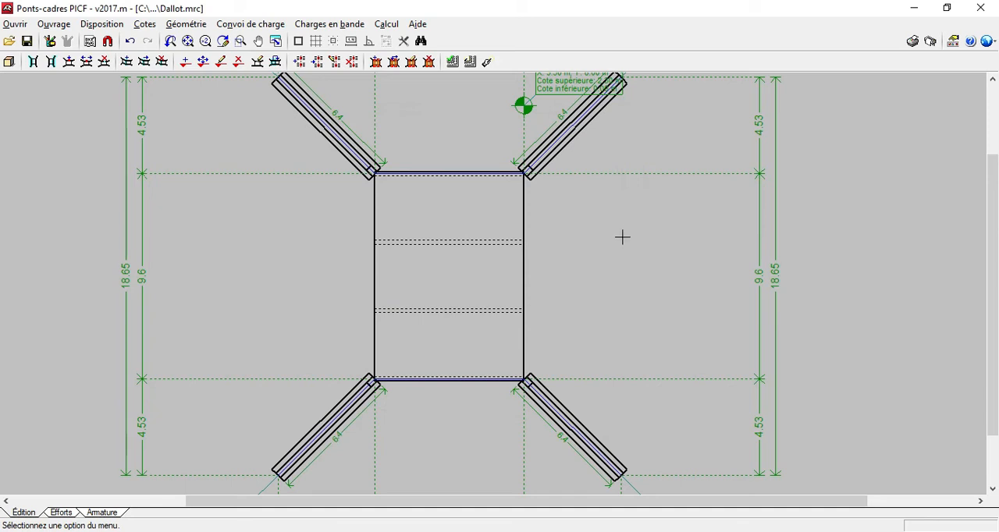
# Restrict the admissible bar diameters for the modules' reinforcement to HA12, HA14 and HA16.
pyautogui.click(53, 24)
pyautogui.click(83, 93)
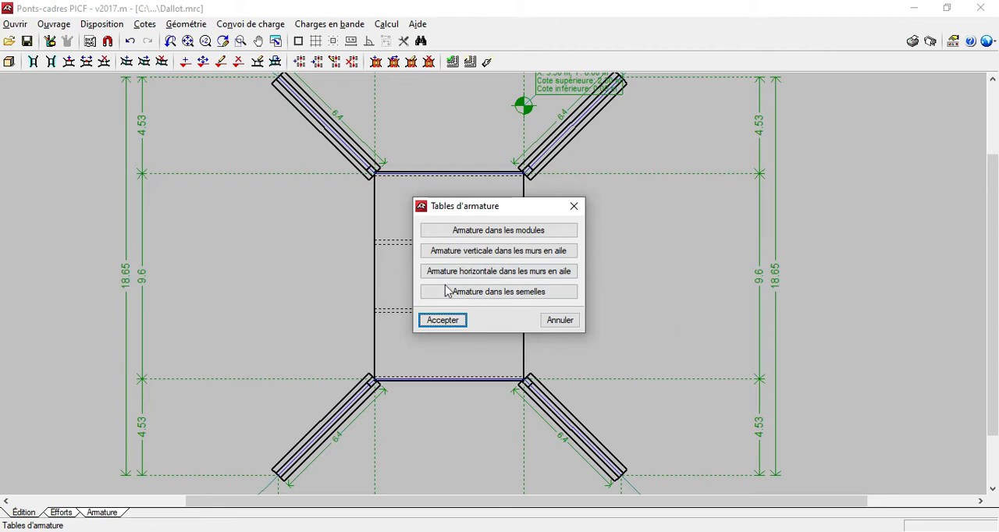
pyautogui.click(499, 231)
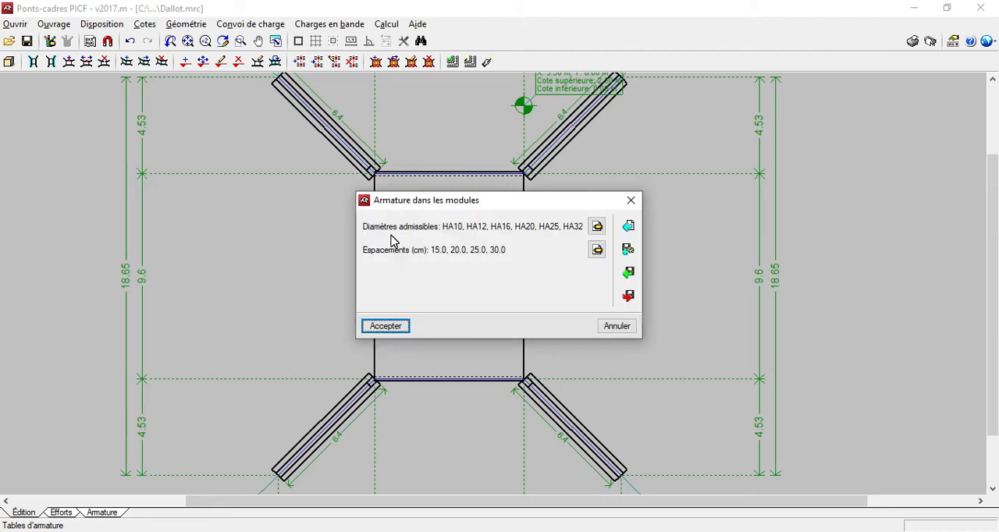
pyautogui.click(538, 236)
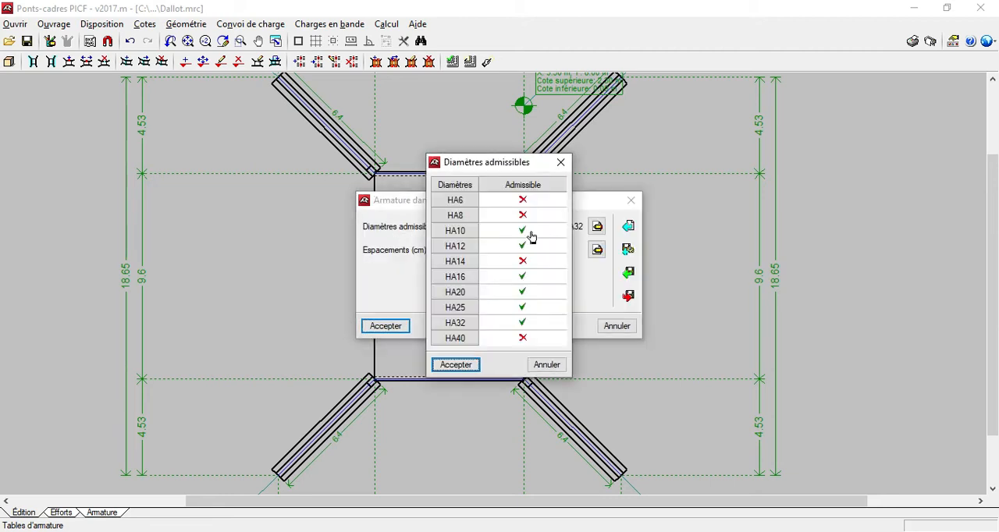
pyautogui.click(522, 230)
pyautogui.click(524, 262)
pyautogui.click(521, 291)
pyautogui.click(523, 306)
pyautogui.click(524, 323)
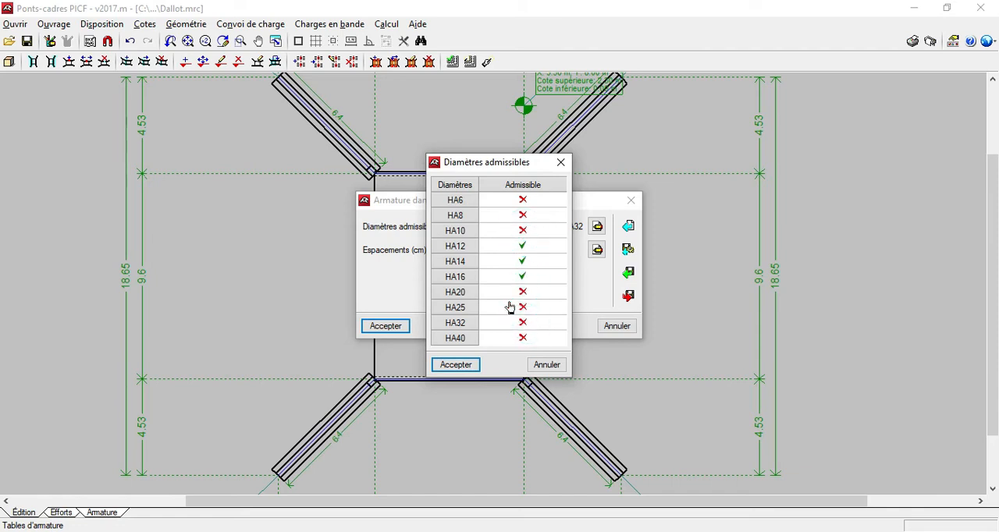
pyautogui.click(457, 365)
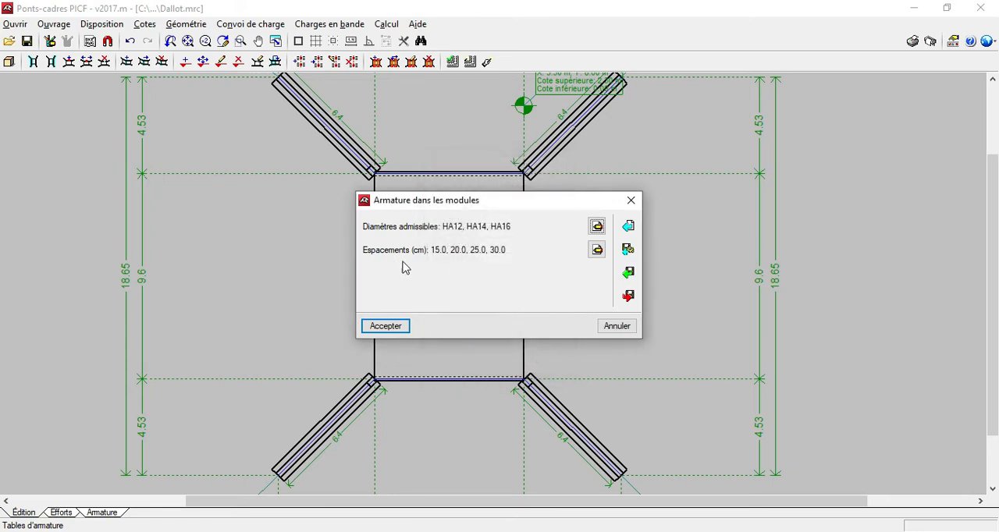
# Remove the 25 and 30 cm spacings from the modules' reinforcement table and accept it.
pyautogui.click(596, 249)
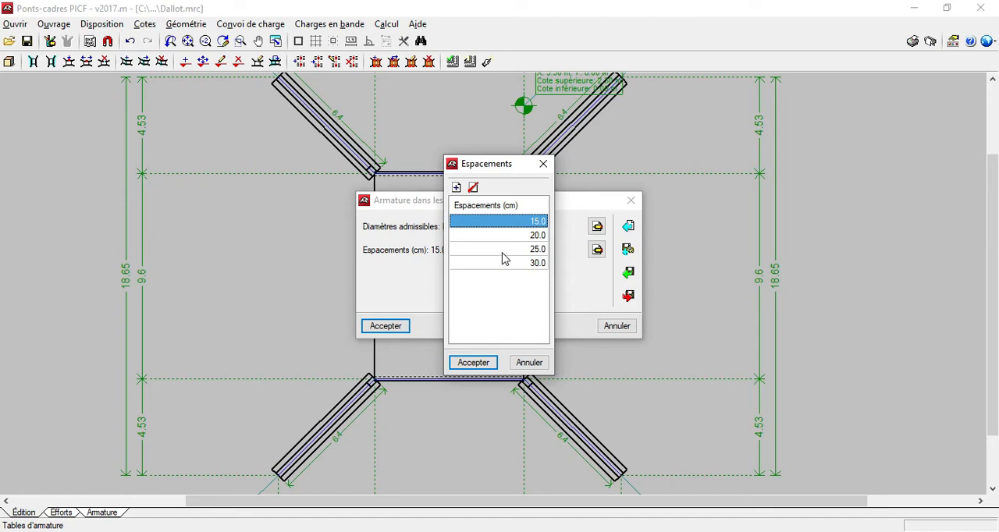
pyautogui.click(505, 251)
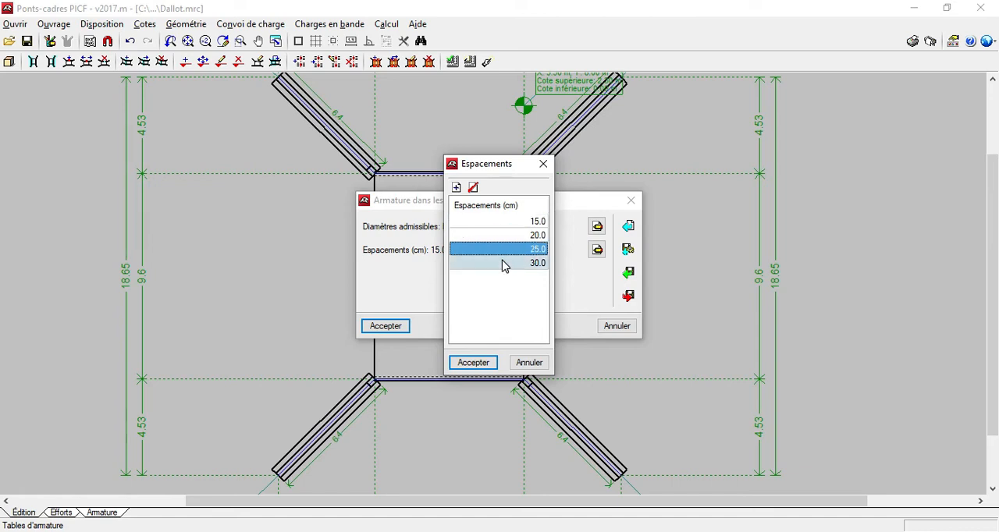
pyautogui.click(473, 188)
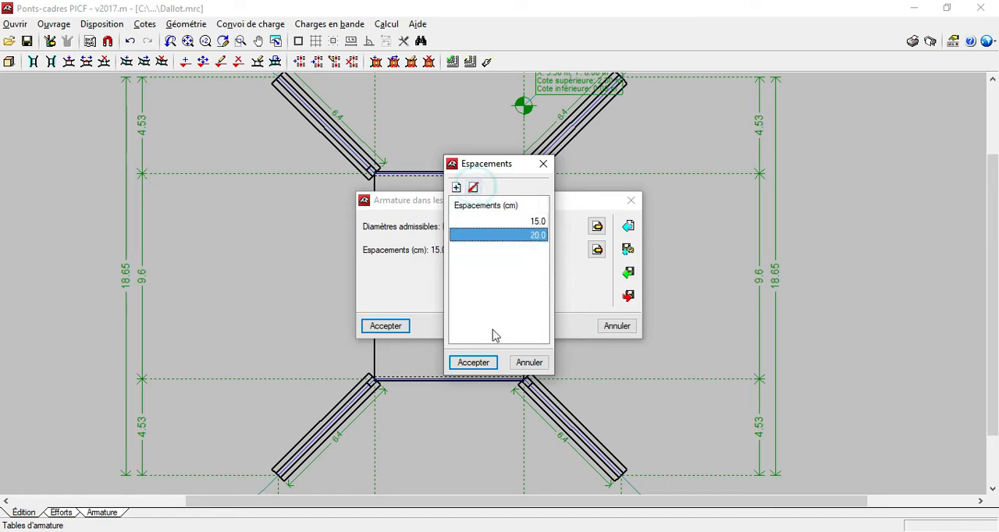
pyautogui.click(474, 363)
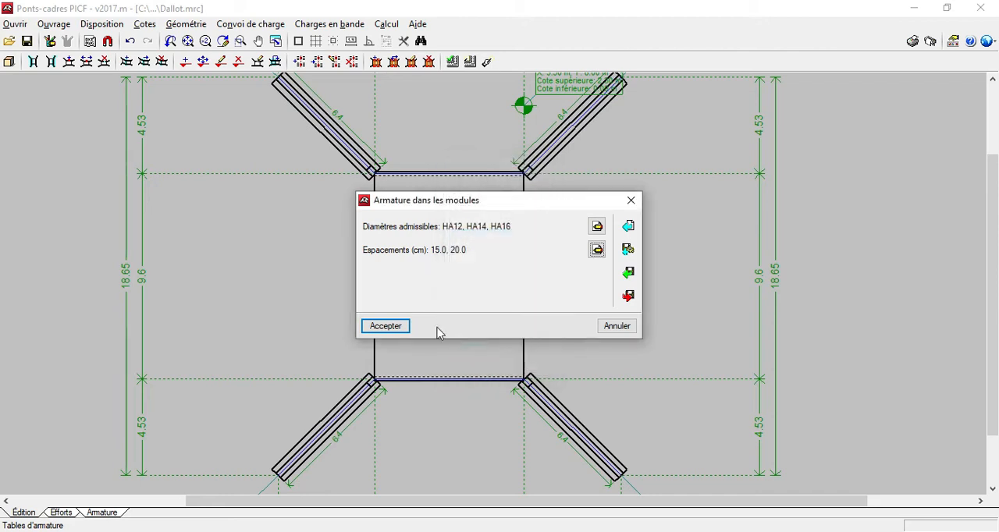
pyautogui.click(394, 331)
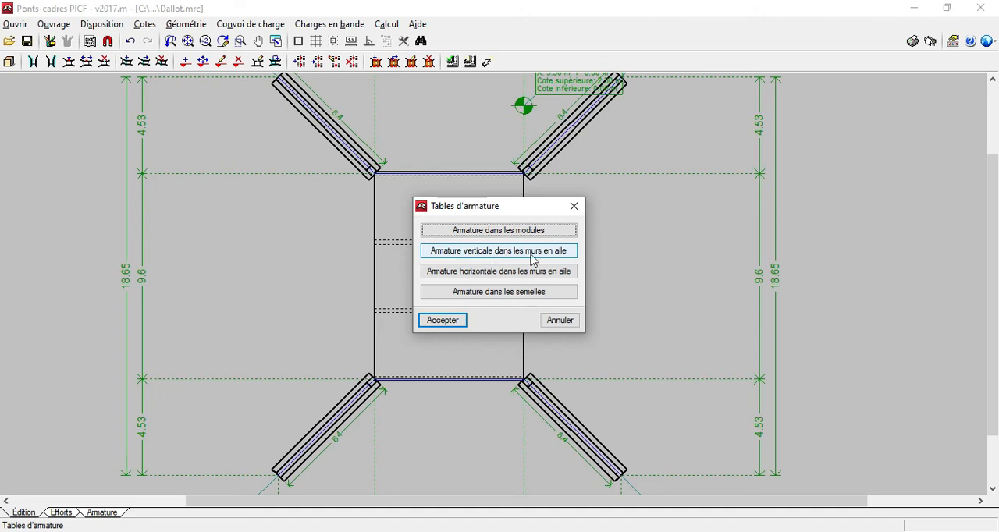
# Restrict the admissible diameters for the wing walls' vertical reinforcement to HA12, HA14 and HA16.
pyautogui.click(463, 259)
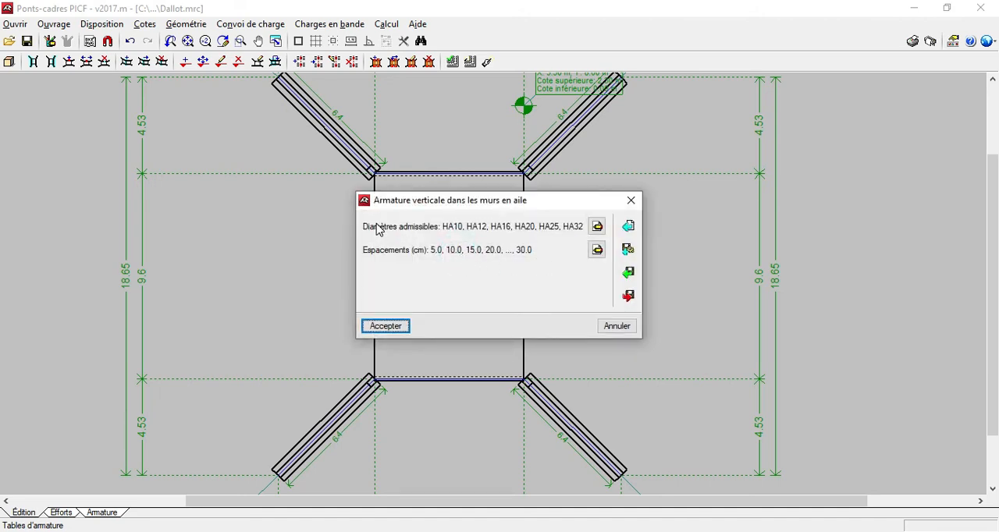
pyautogui.click(598, 227)
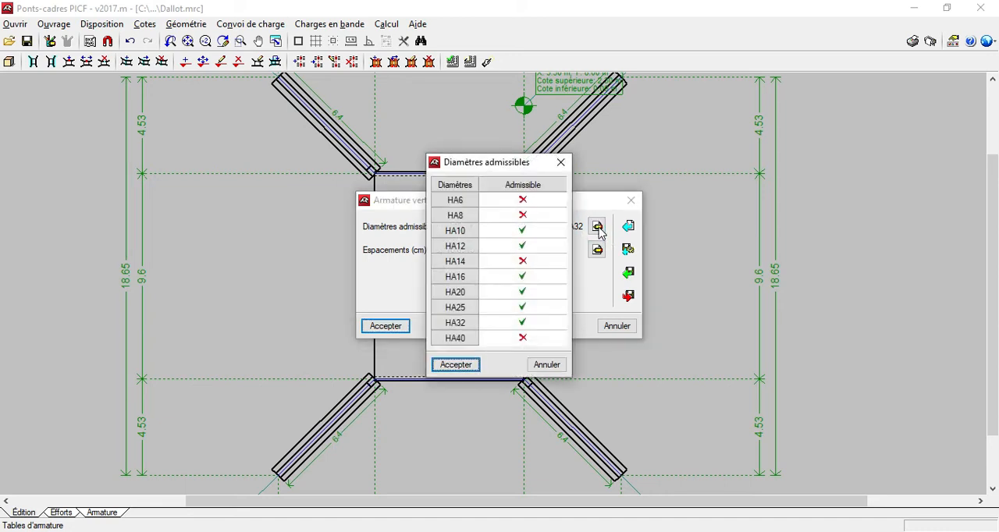
pyautogui.click(522, 230)
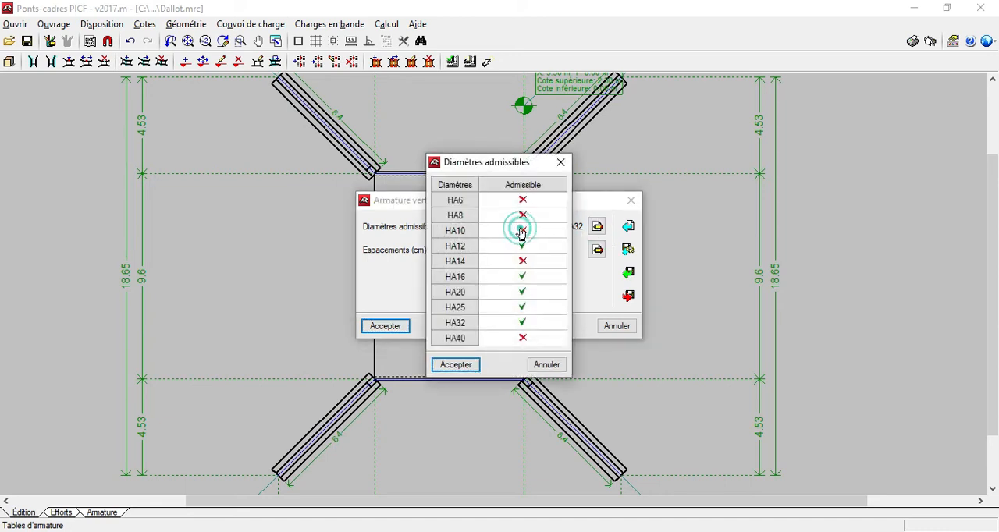
pyautogui.click(525, 262)
pyautogui.click(524, 293)
pyautogui.click(523, 307)
pyautogui.click(524, 323)
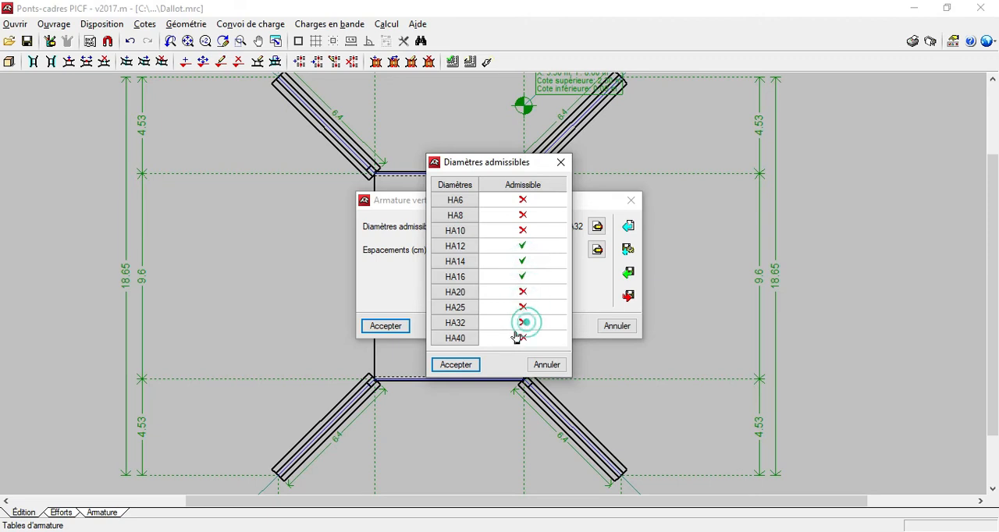
pyautogui.click(457, 365)
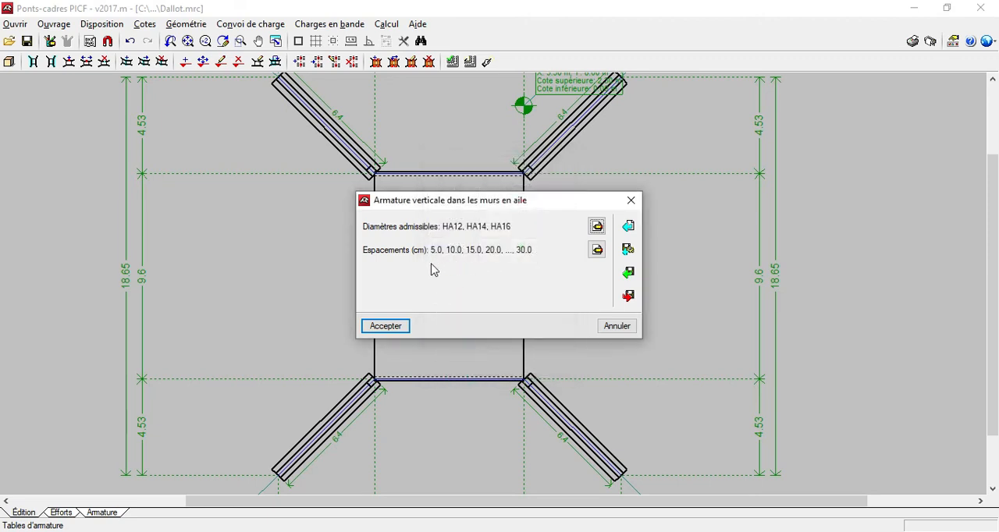
# Remove the 25 and 30 cm spacings from the wing walls' vertical reinforcement table and accept it.
pyautogui.click(597, 248)
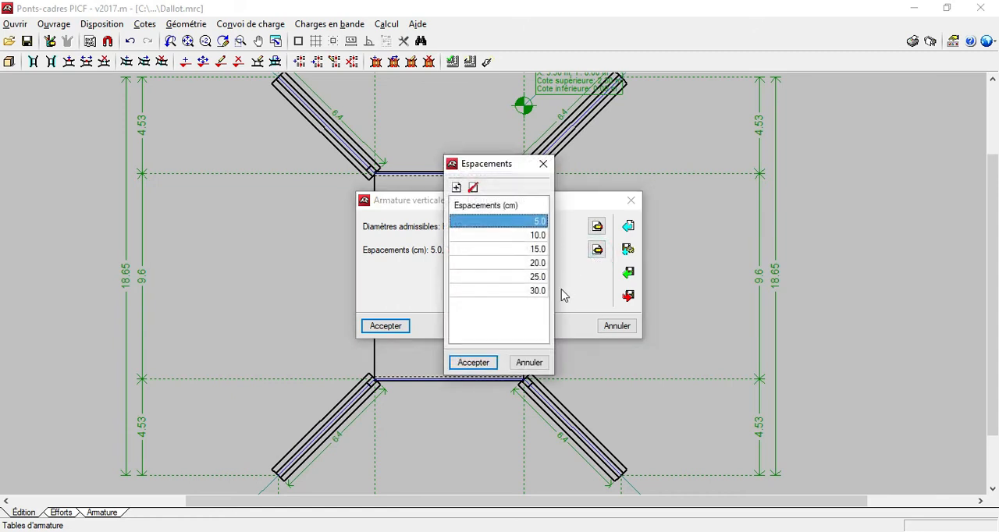
pyautogui.click(520, 278)
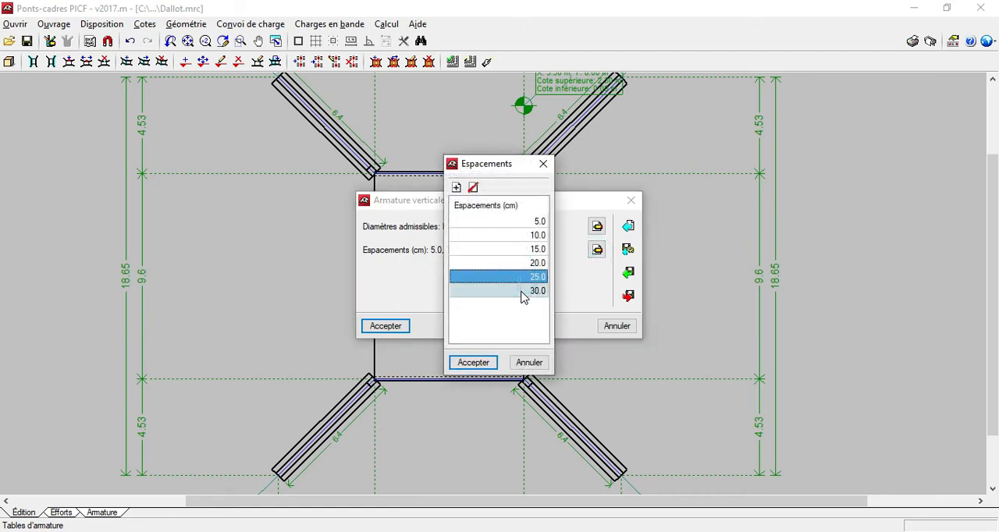
pyautogui.click(473, 187)
pyautogui.click(483, 369)
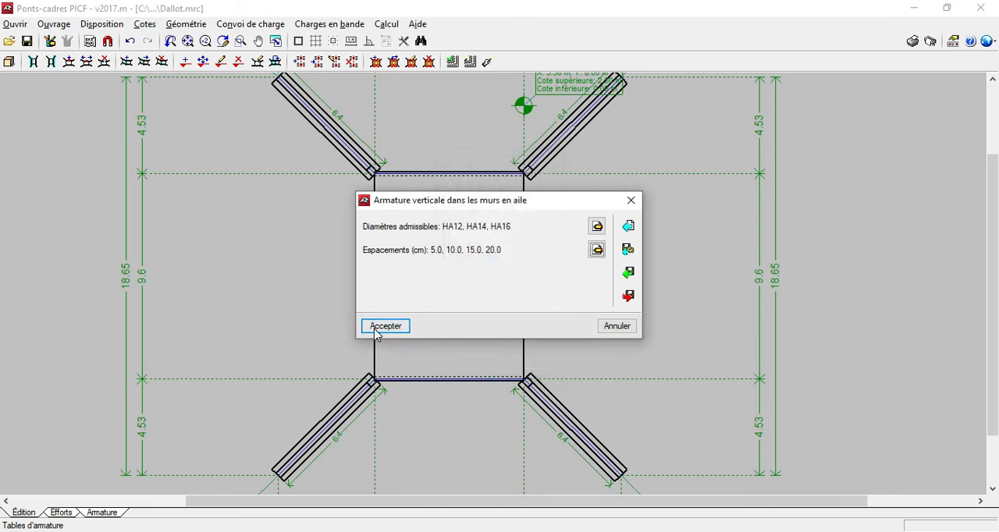
pyautogui.click(374, 327)
# Exclude HA8 from the admissible diameters for the wing walls' horizontal reinforcement.
pyautogui.click(486, 271)
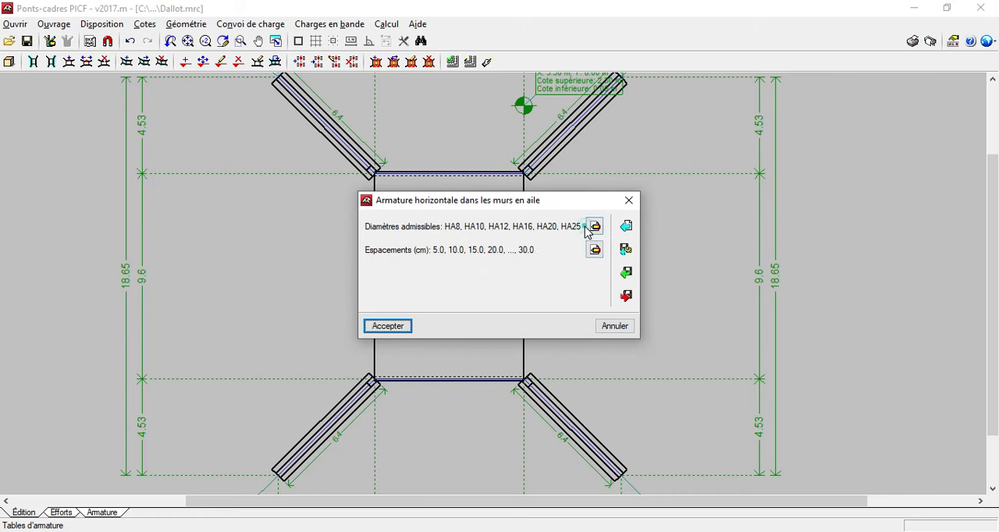
pyautogui.click(594, 227)
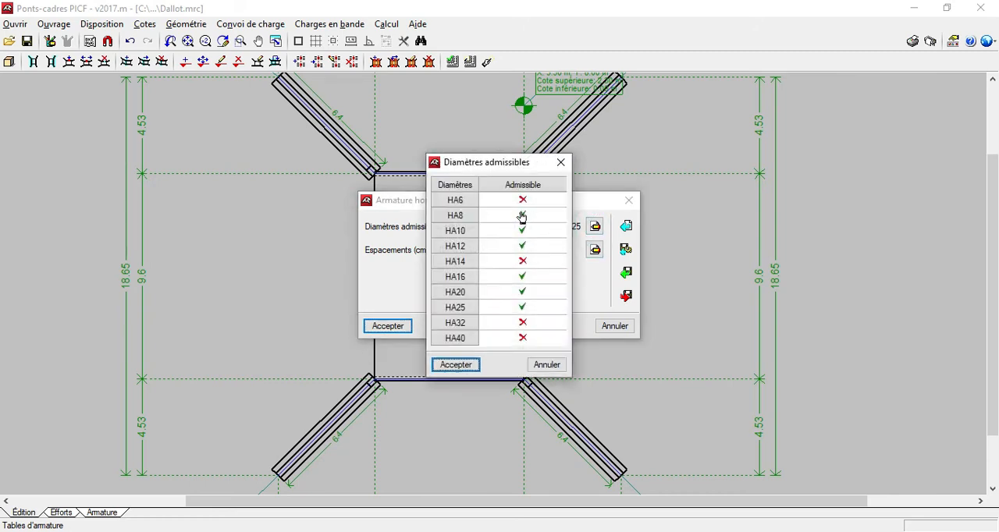
pyautogui.click(521, 213)
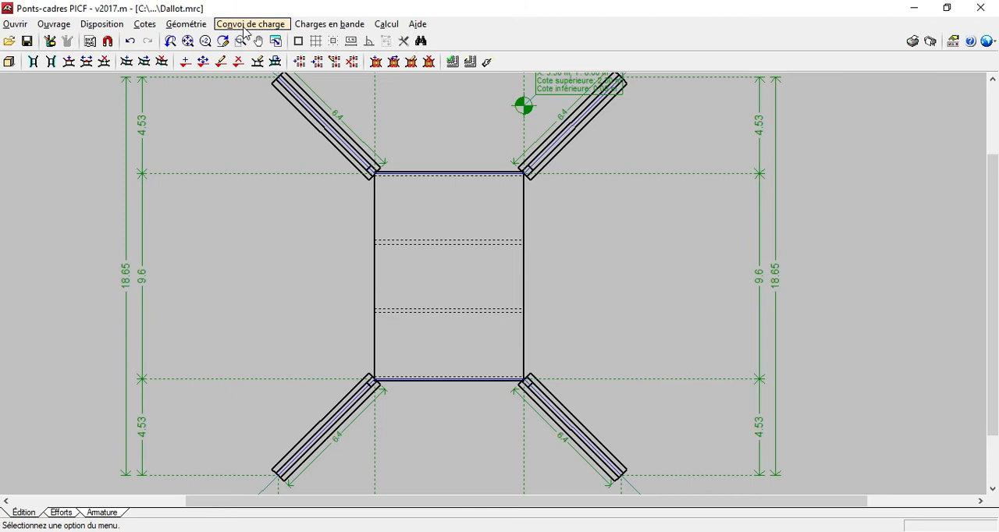
# Review the Système Bt load train on the path at X 1.50 m and accept its settings.
pyautogui.click(247, 28)
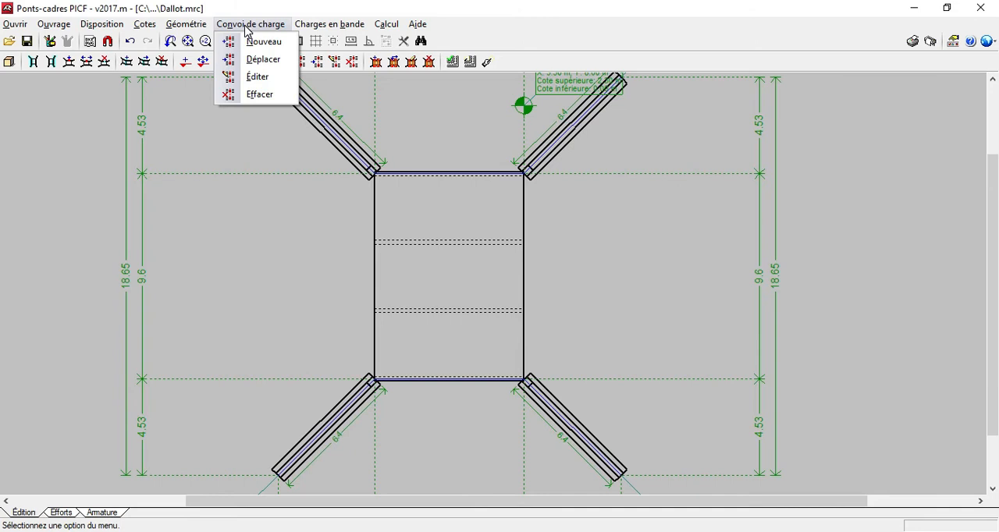
pyautogui.click(244, 77)
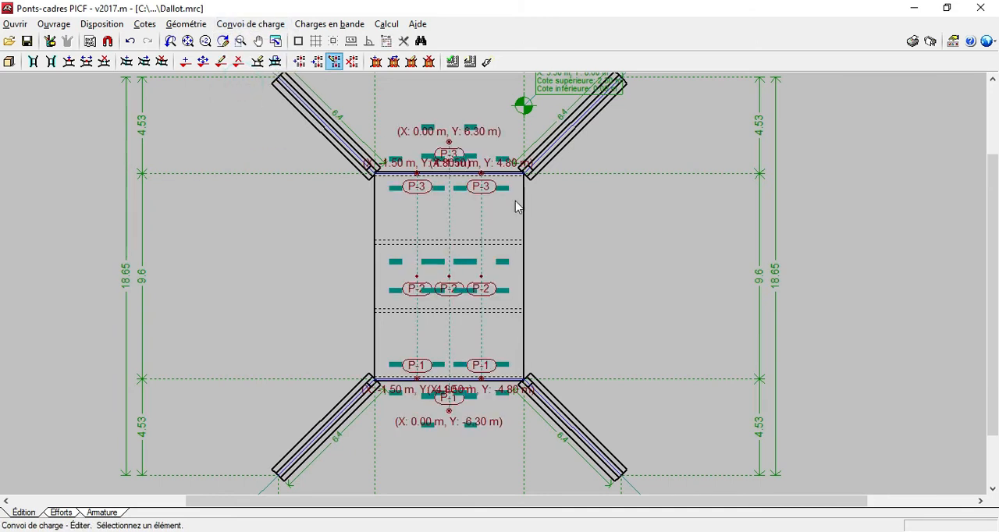
pyautogui.scroll(1, 457, 147)
pyautogui.scroll(-2, 446, 305)
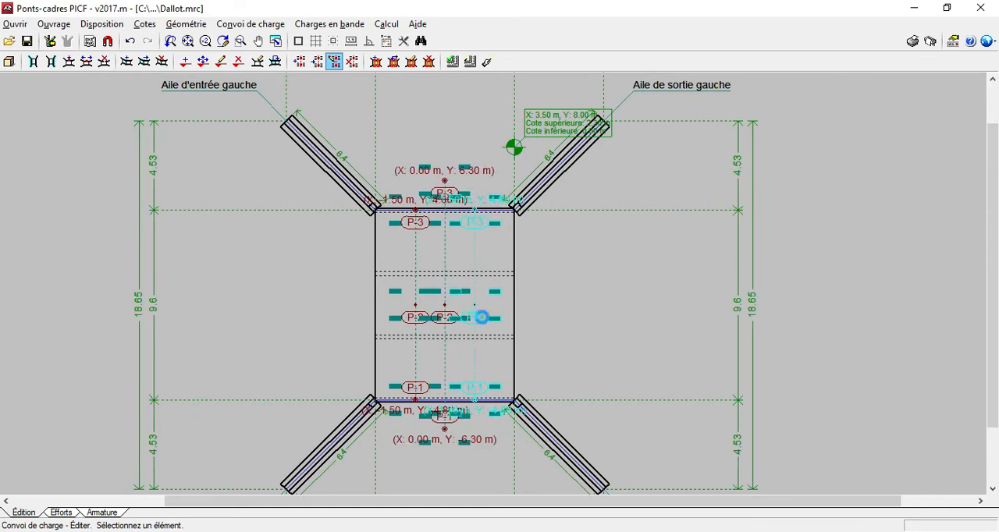
pyautogui.click(482, 321)
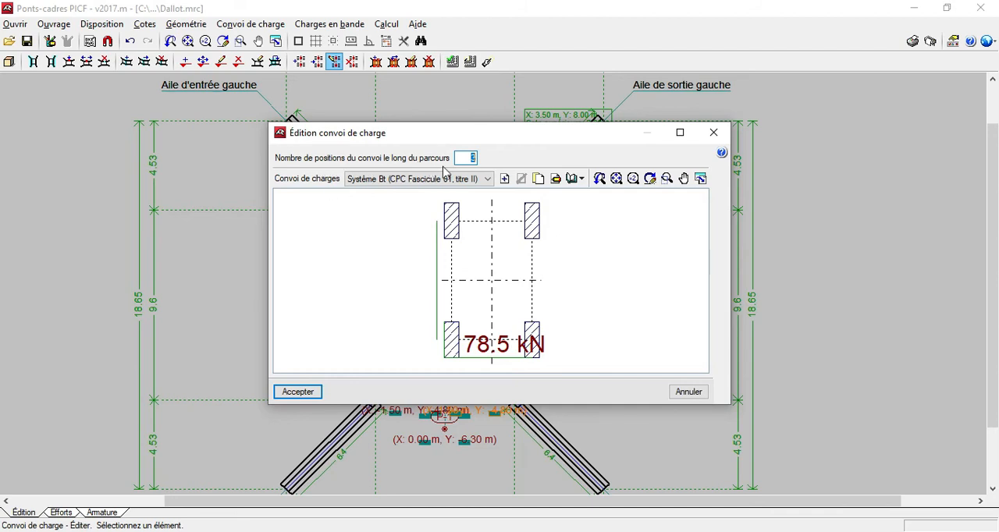
pyautogui.click(291, 392)
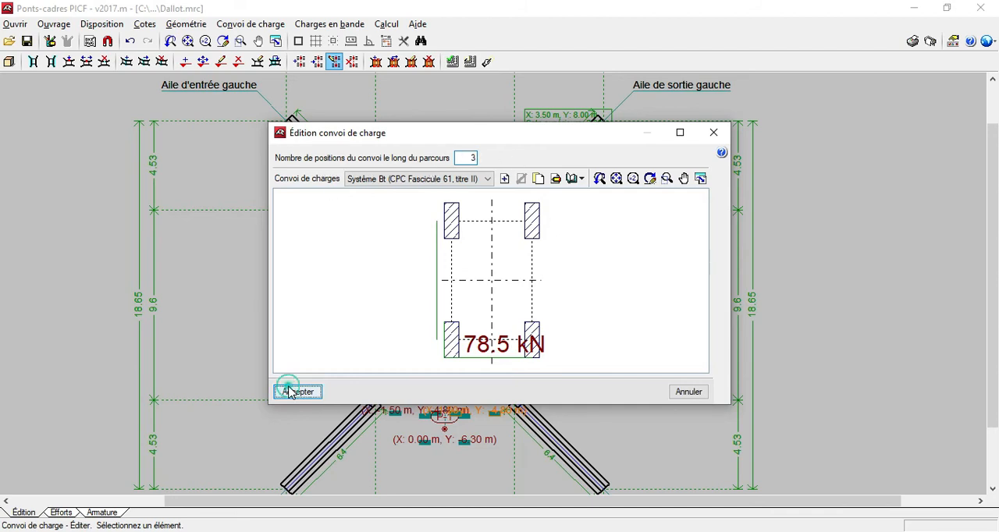
# Review the width and load of the strip load at Y 7.57 m and accept its settings.
pyautogui.click(330, 26)
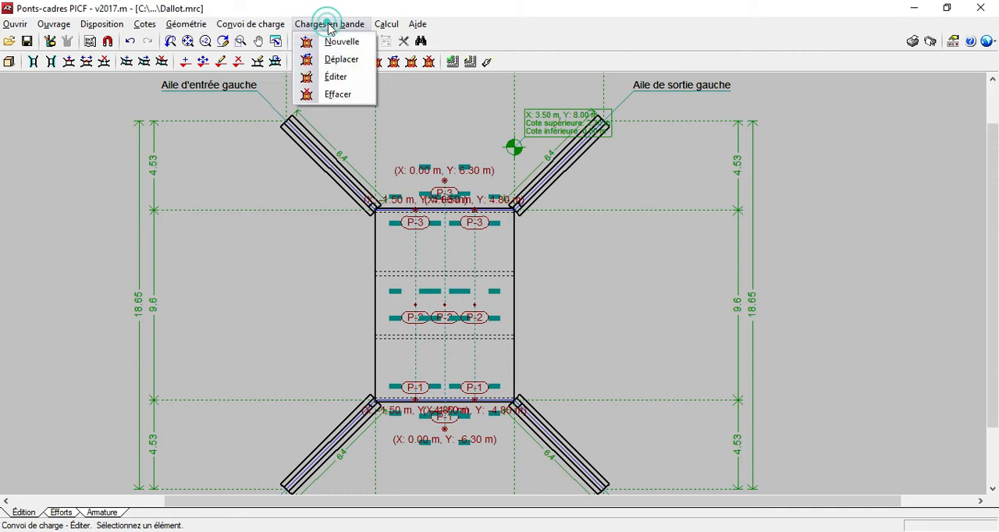
pyautogui.click(338, 84)
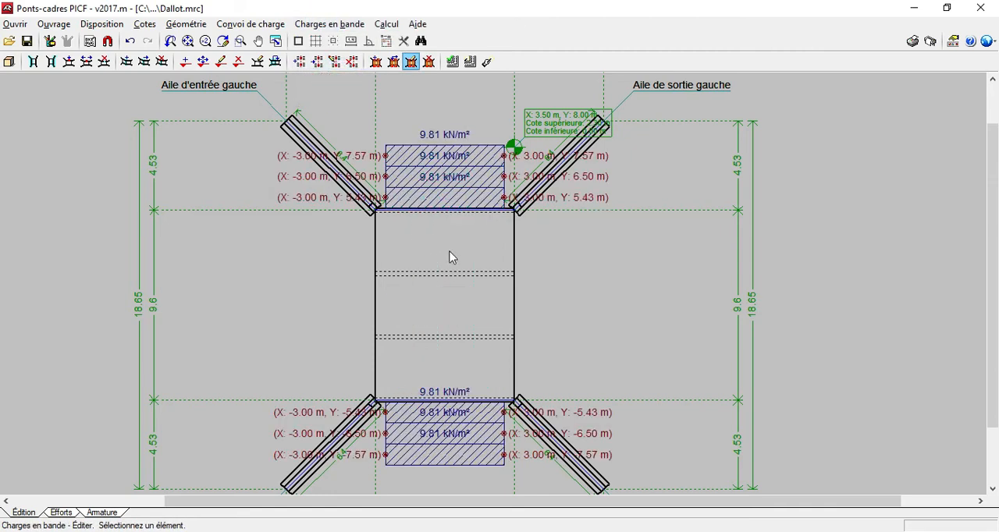
pyautogui.scroll(-6, 446, 308)
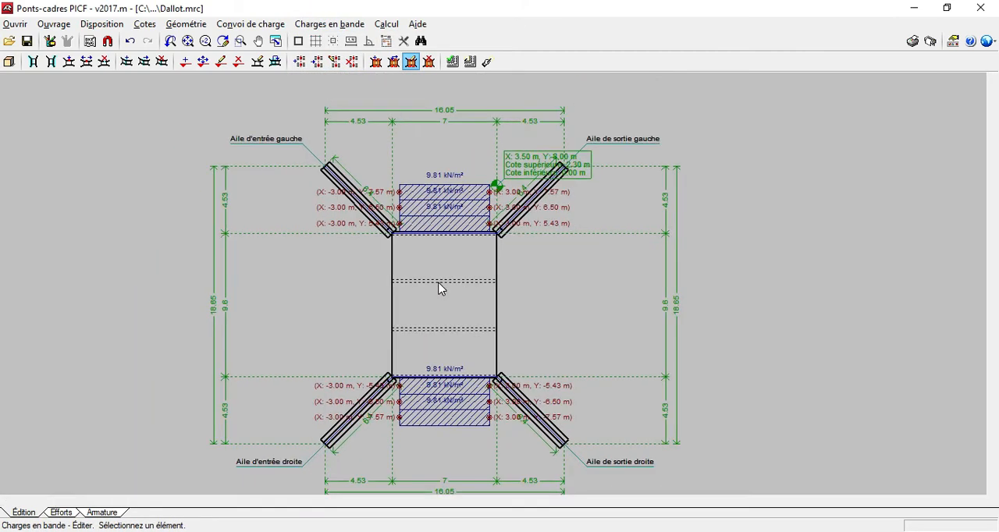
pyautogui.scroll(1, 437, 204)
pyautogui.click(437, 208)
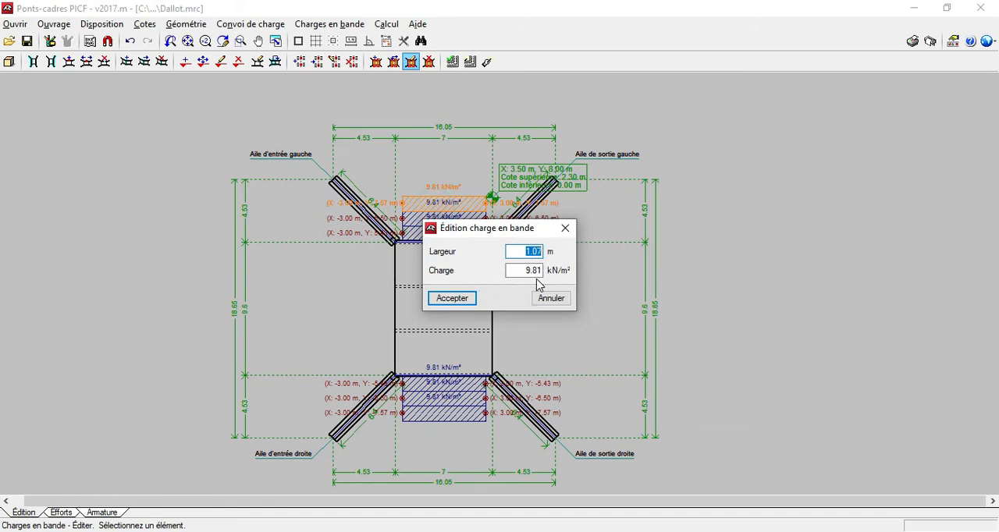
pyautogui.click(451, 299)
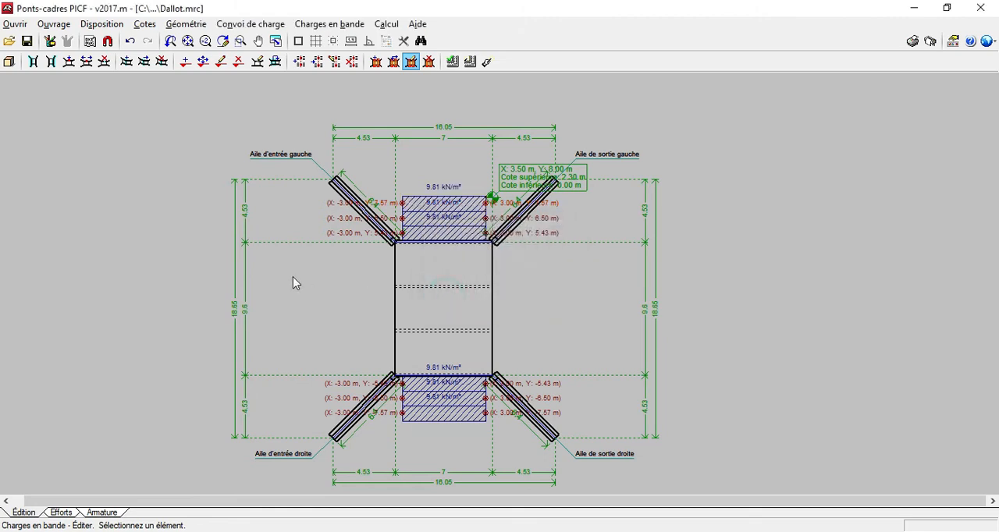
# Run the full dimensioning of the culvert module and display the complete list of verifications.
pyautogui.scroll(-2, 285, 202)
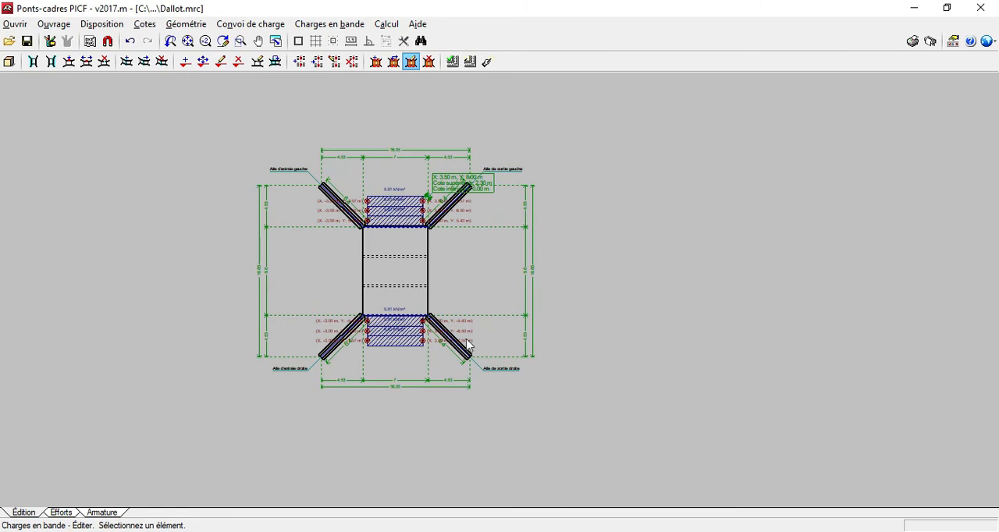
pyautogui.click(382, 24)
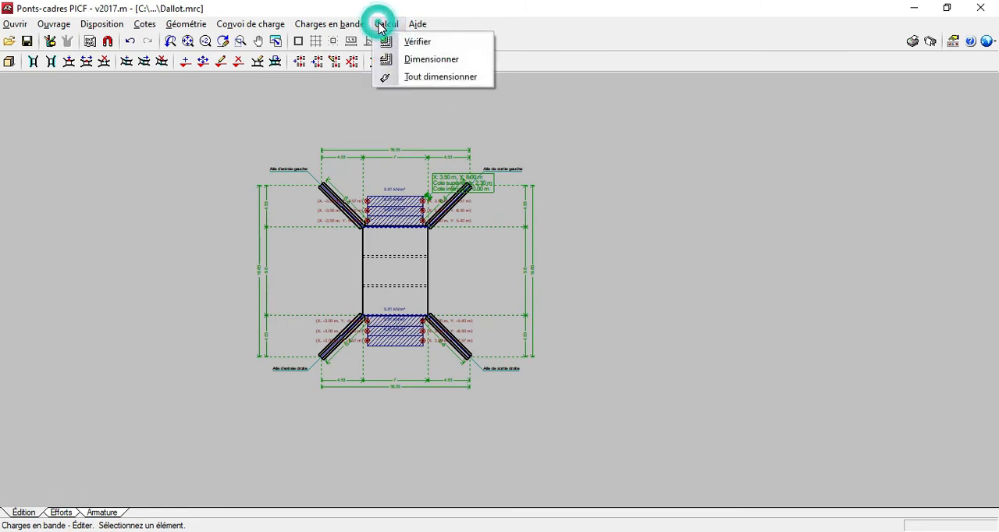
pyautogui.click(427, 78)
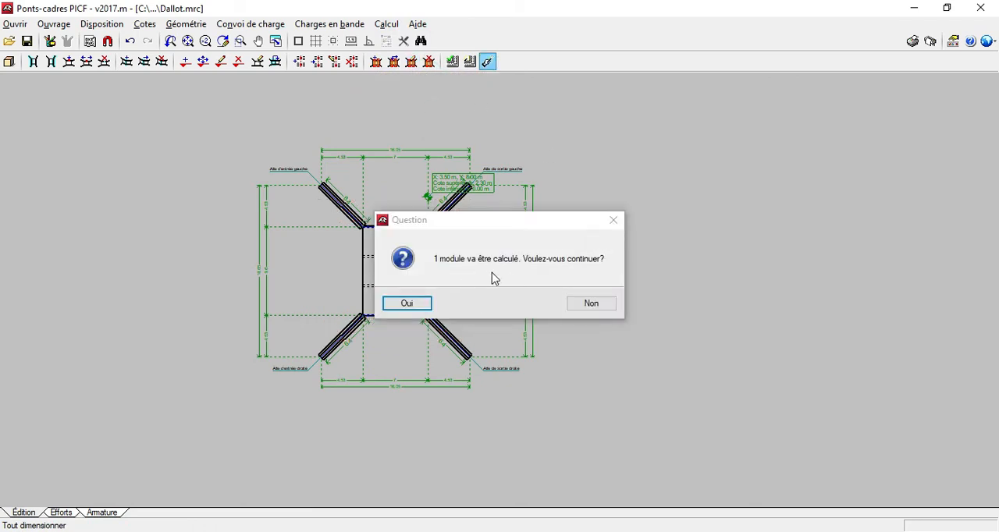
pyautogui.click(406, 304)
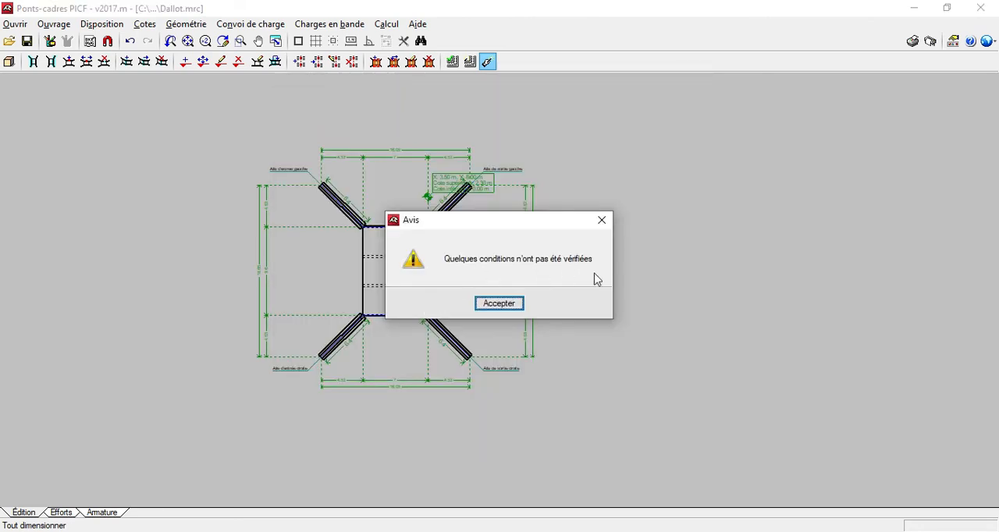
pyautogui.click(503, 305)
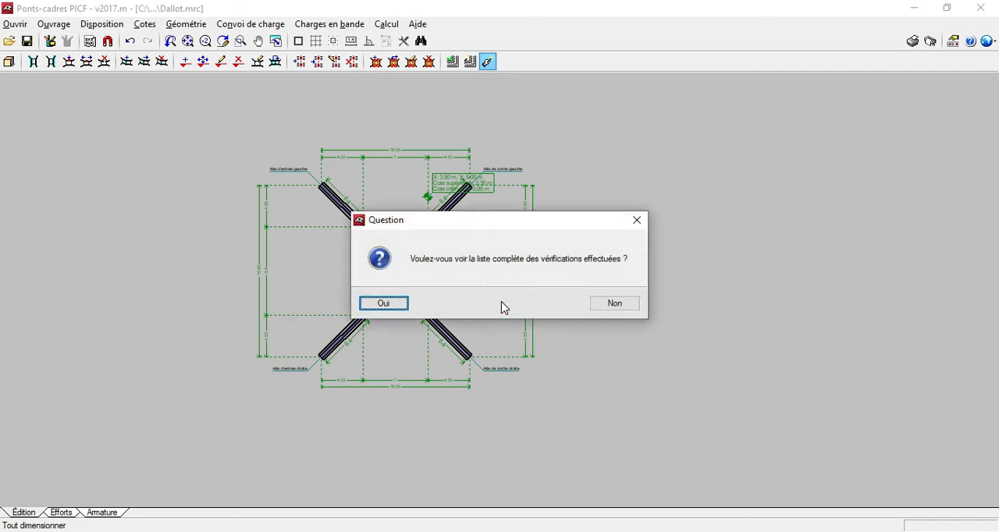
pyautogui.click(380, 304)
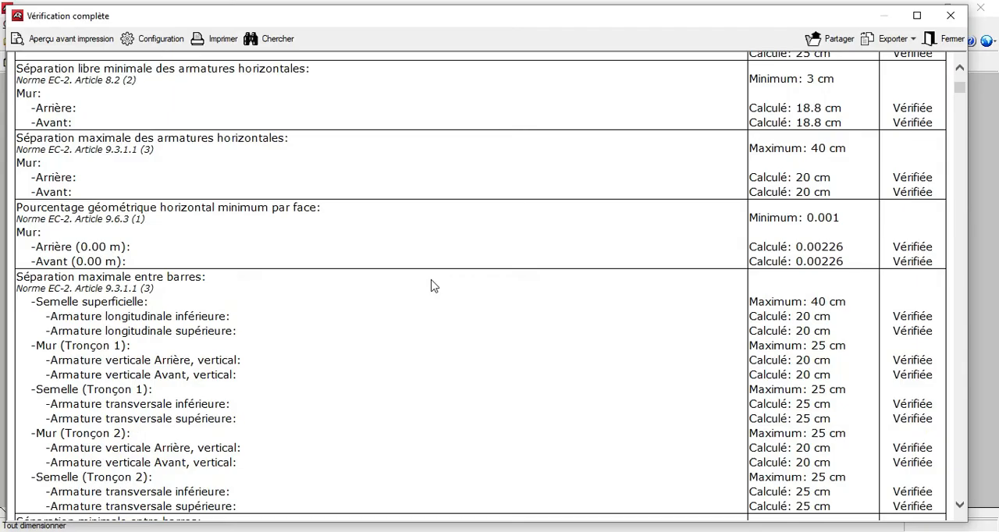
# Examine the complete verification report for unverified conditions, including the footings' anchorage lengths, and close it.
pyautogui.scroll(-20, 469, 188)
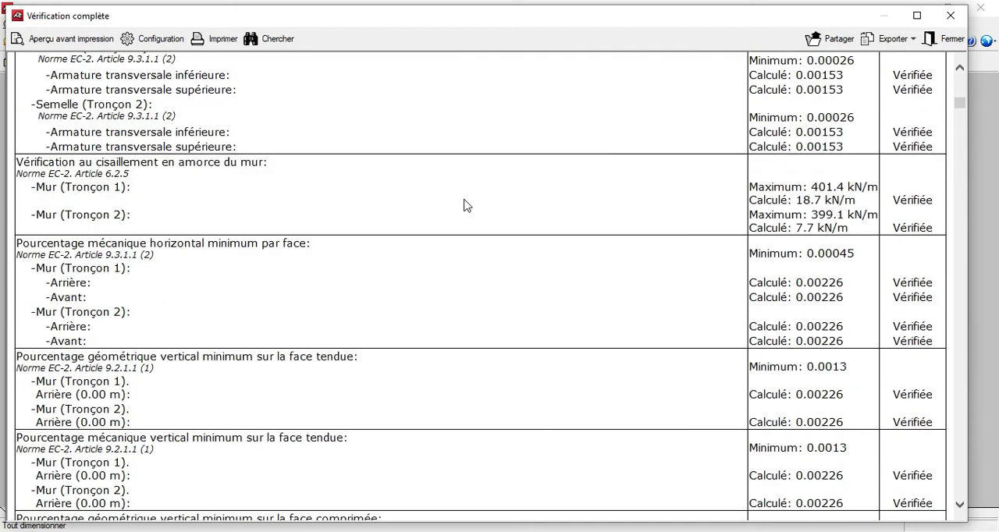
pyautogui.scroll(-20, 468, 208)
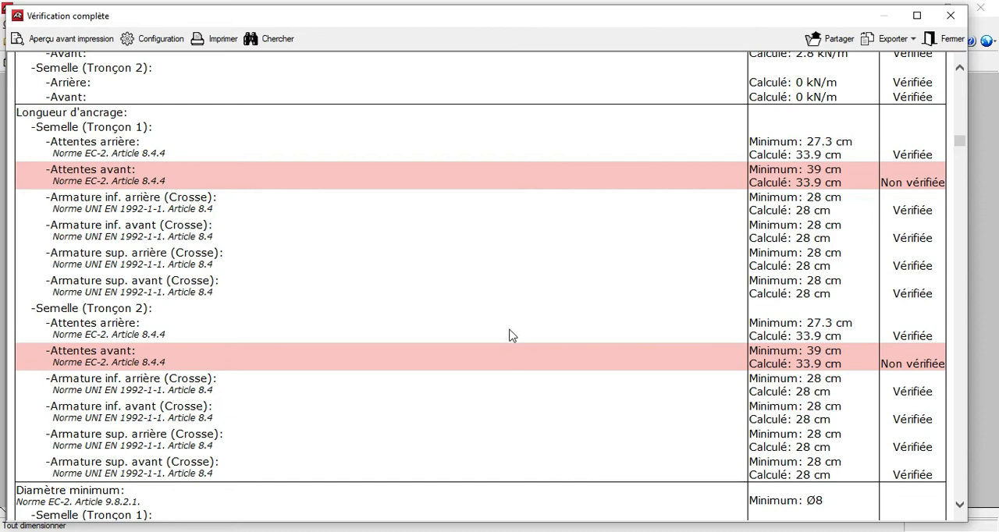
pyautogui.scroll(-2, 511, 335)
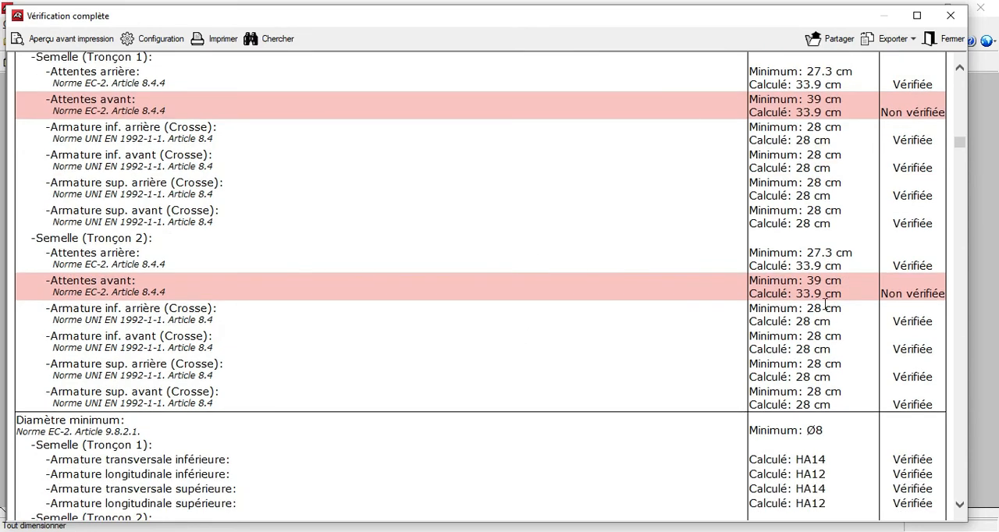
pyautogui.scroll(-20, 619, 299)
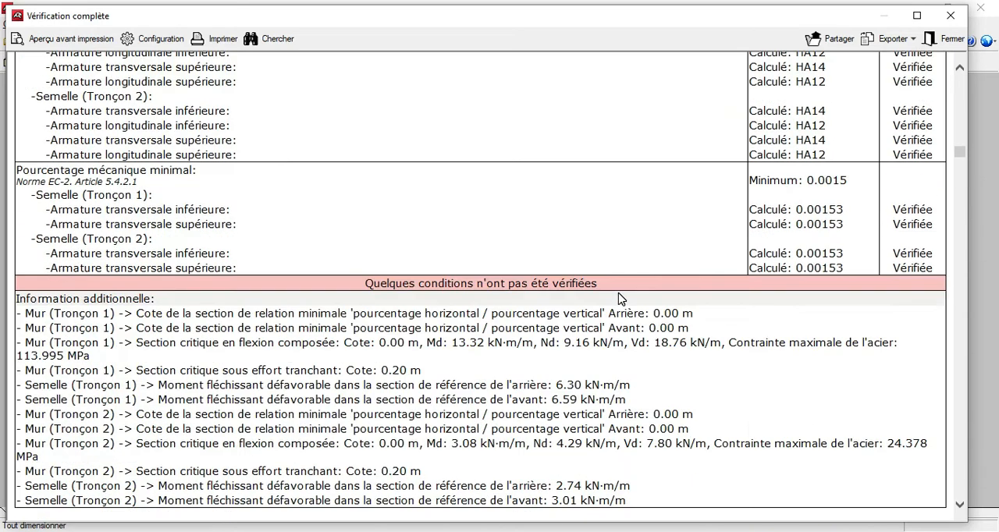
pyautogui.scroll(-10, 621, 299)
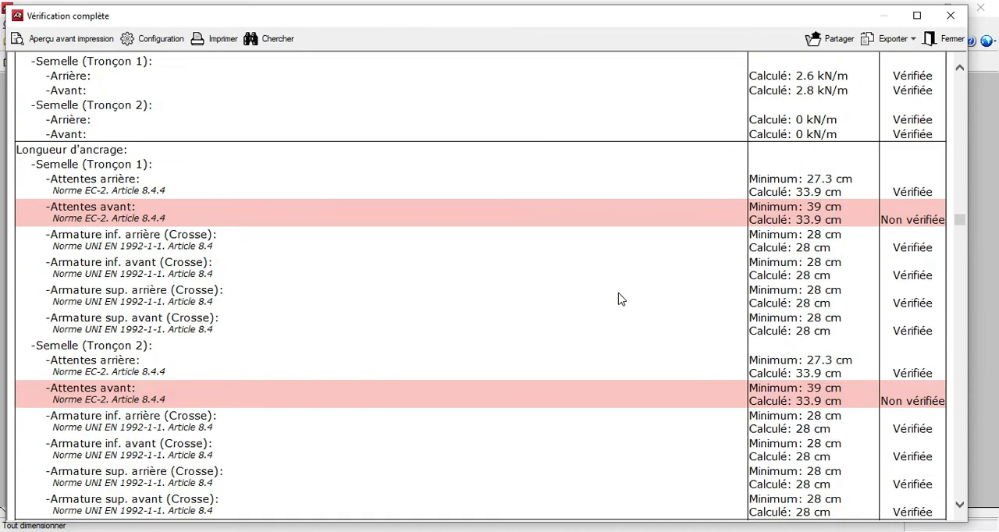
pyautogui.scroll(-20, 725, 294)
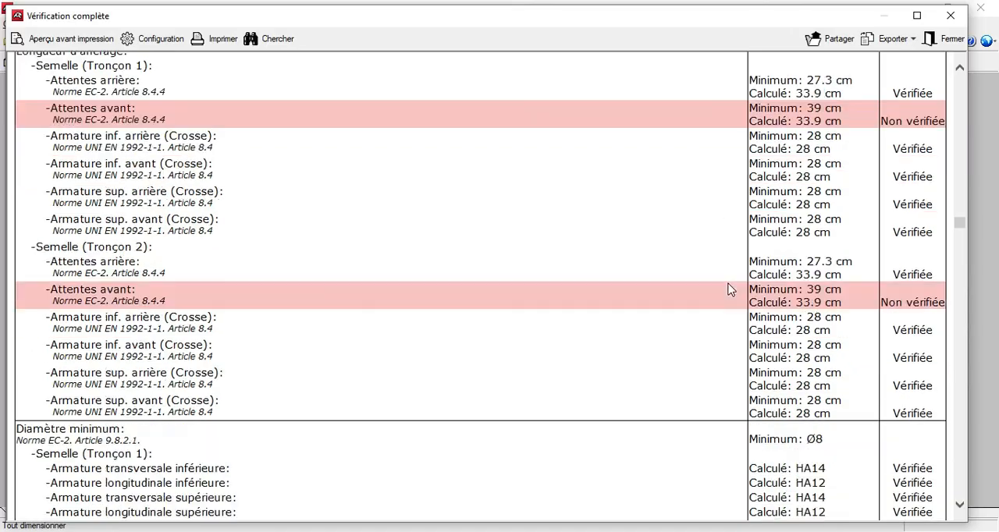
pyautogui.scroll(-15, 731, 289)
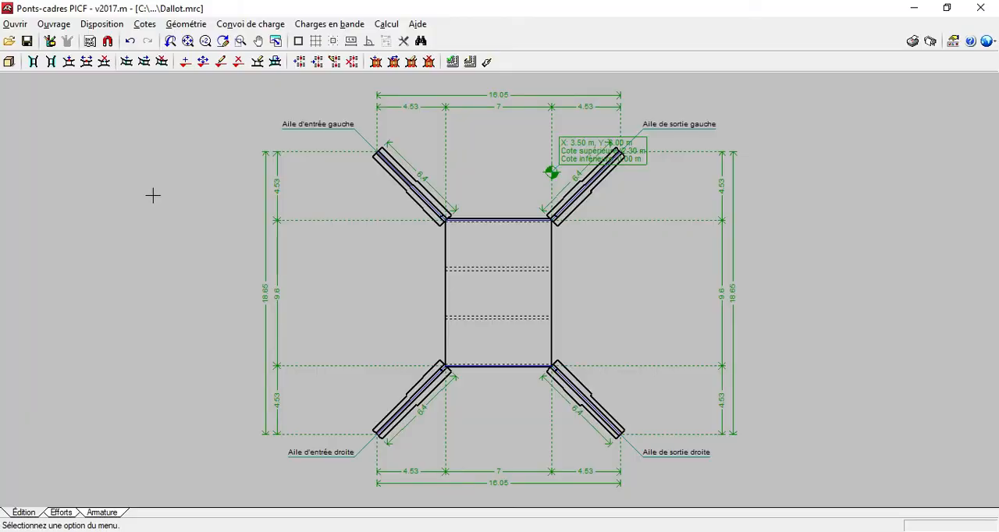
# Set the shallow footing thickness of the Aile d'entrée gauche wing wall to 0.5 m.
pyautogui.click(184, 24)
pyautogui.click(205, 44)
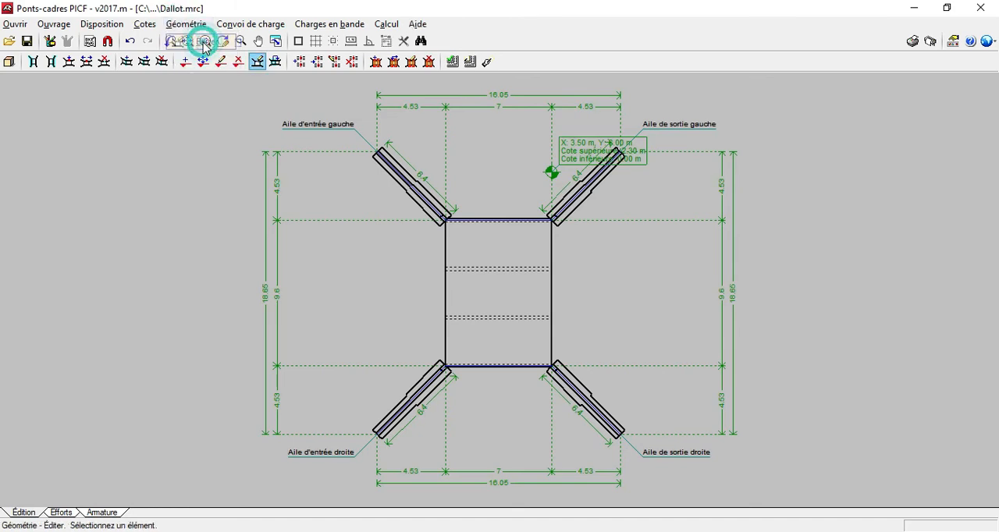
pyautogui.click(414, 196)
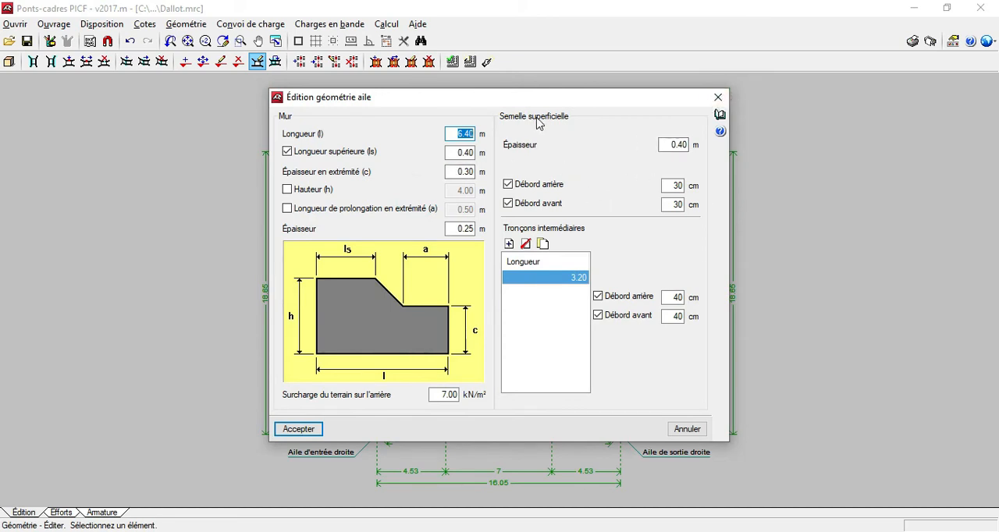
pyautogui.click(662, 145)
pyautogui.write('0')
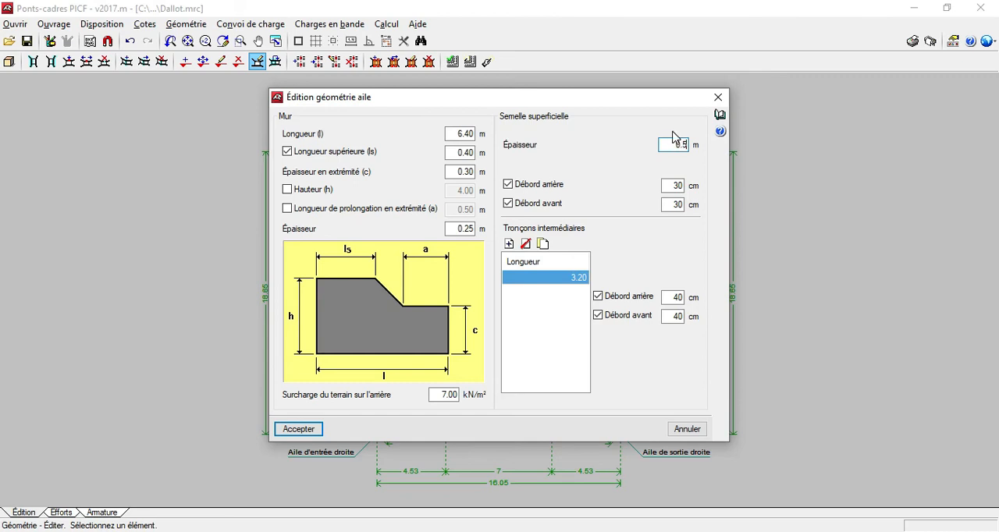
pyautogui.click(300, 431)
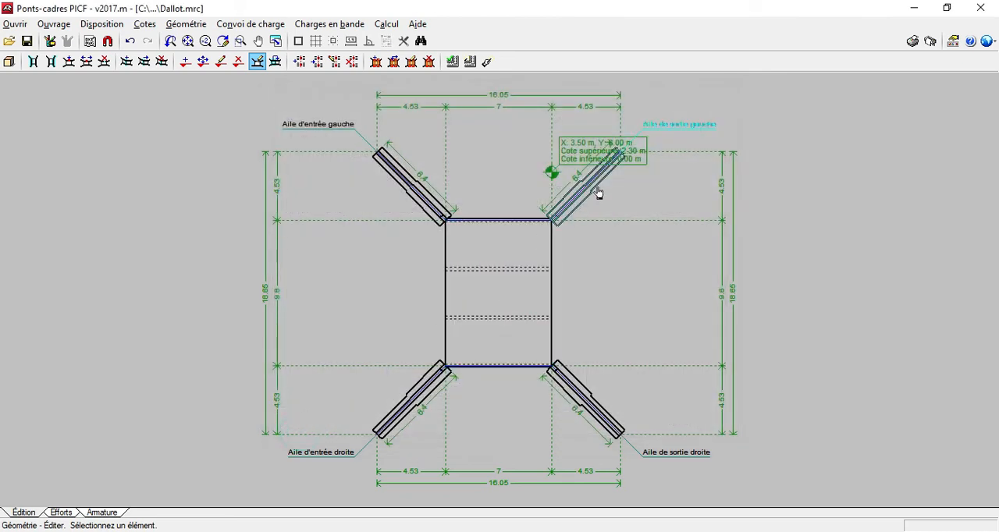
# Run the verification of the Aile d'entrée gauche wing wall and display the complete list of verifications.
pyautogui.click(453, 62)
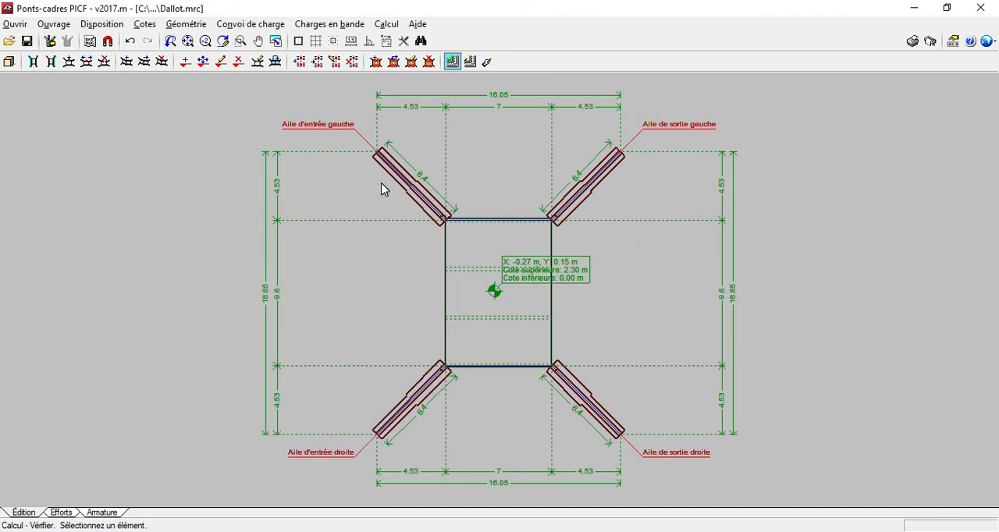
pyautogui.click(402, 179)
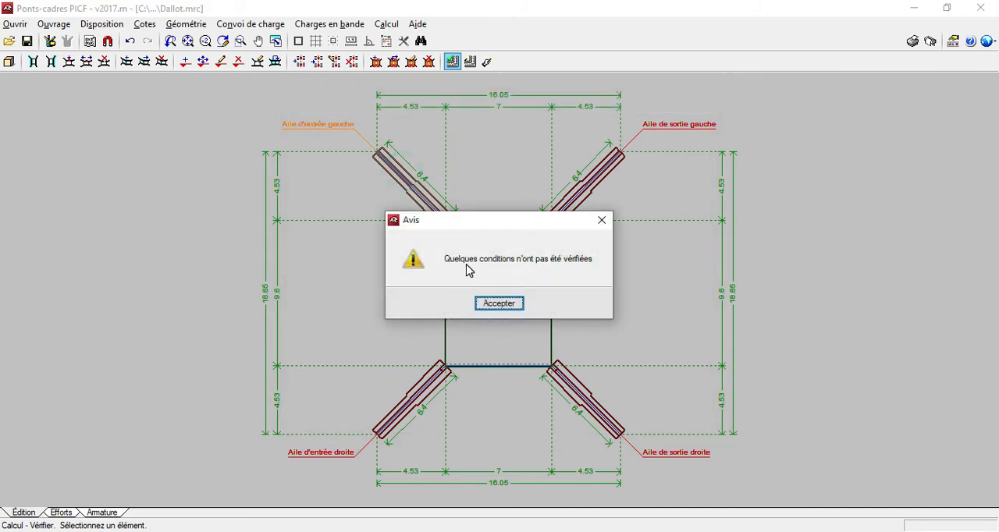
pyautogui.click(502, 307)
pyautogui.click(371, 304)
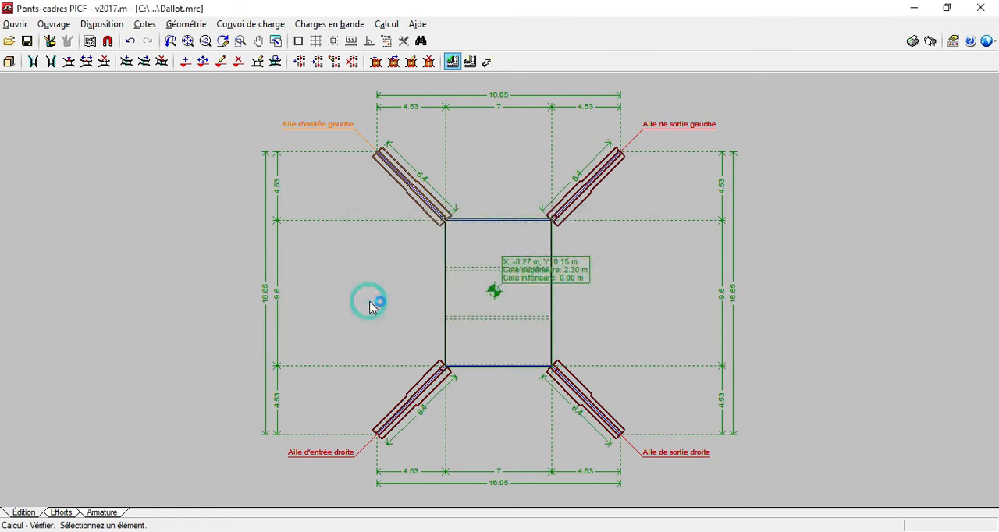
# Examine the wing wall report for unverified footing conditions, including the minimum geometric and mechanical reinforcement percentages, and close it.
pyautogui.scroll(-10, 559, 204)
pyautogui.scroll(9, 558, 204)
pyautogui.scroll(-10, 559, 204)
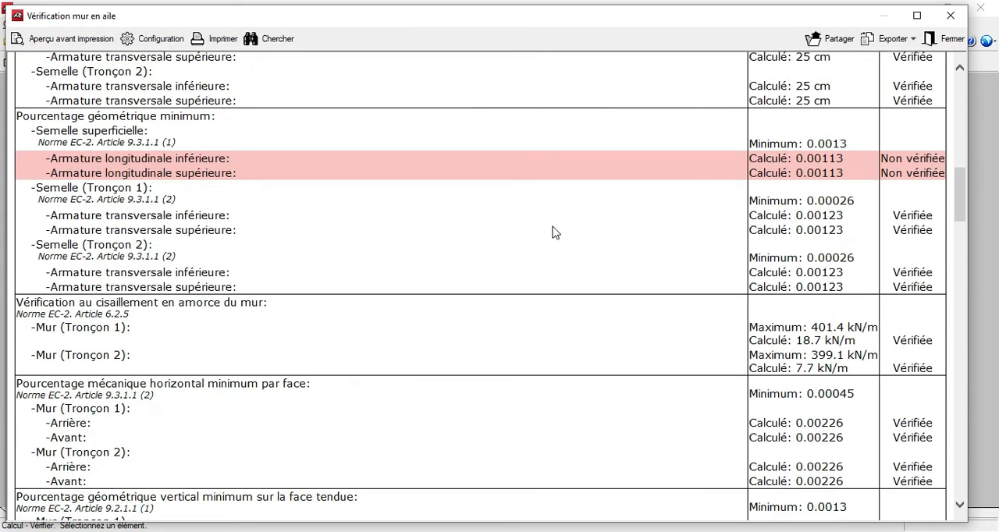
pyautogui.scroll(2, 501, 225)
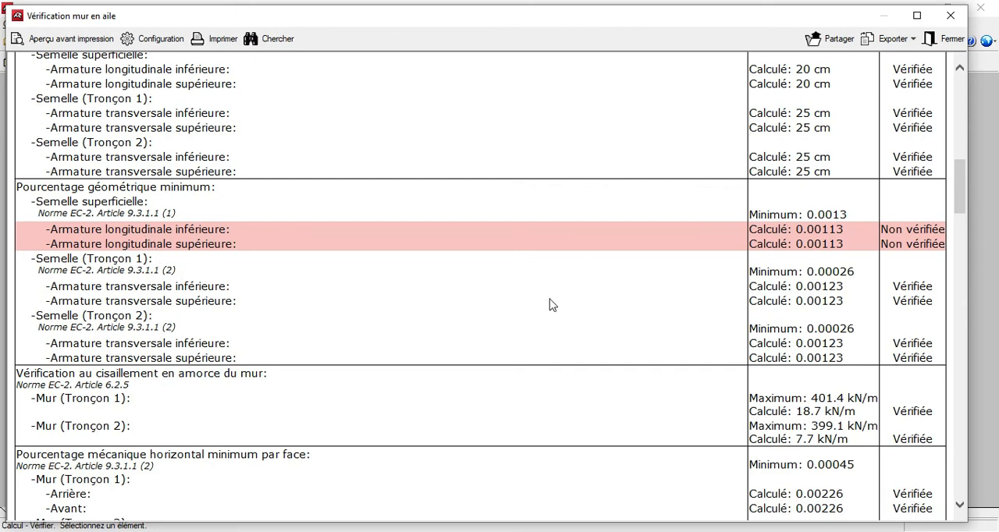
pyautogui.scroll(-2, 550, 304)
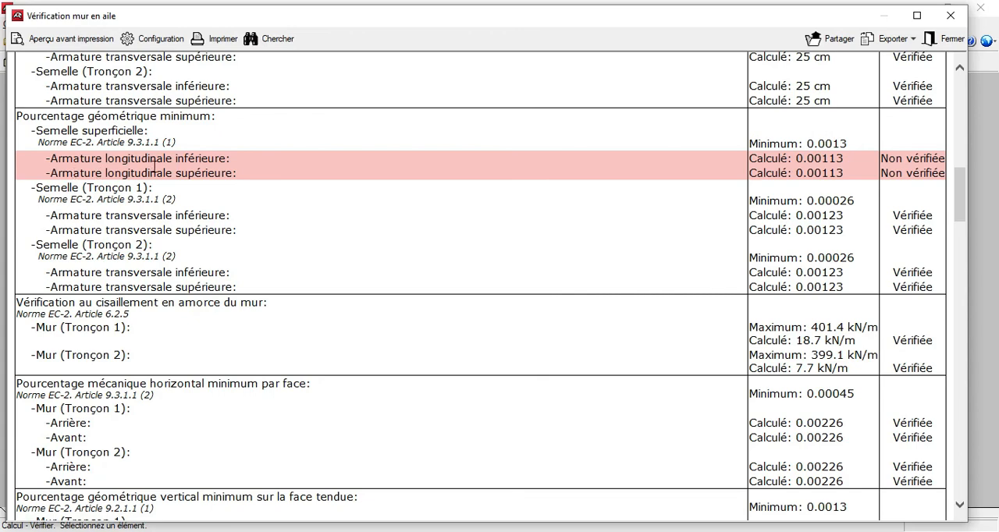
pyautogui.scroll(-10, 402, 241)
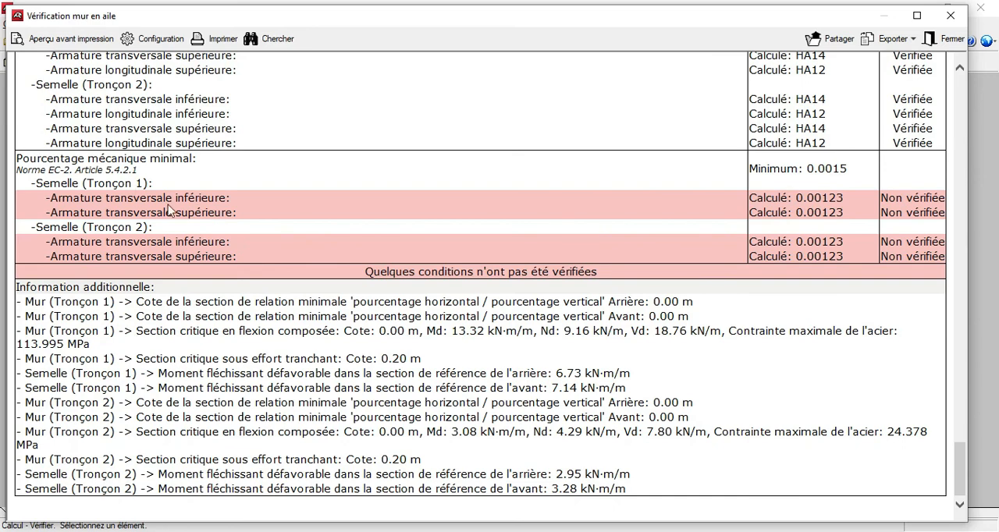
pyautogui.click(950, 16)
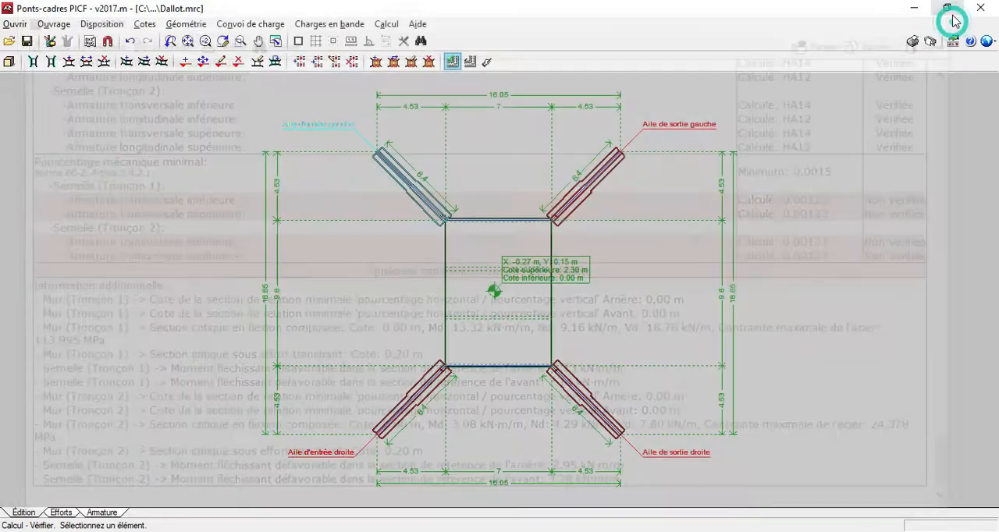
# Set the footing's upper longitudinal reinforcement spacing to 15 cm in Tronçon 1 of the left entry wing wall's reinforcement.
pyautogui.click(102, 514)
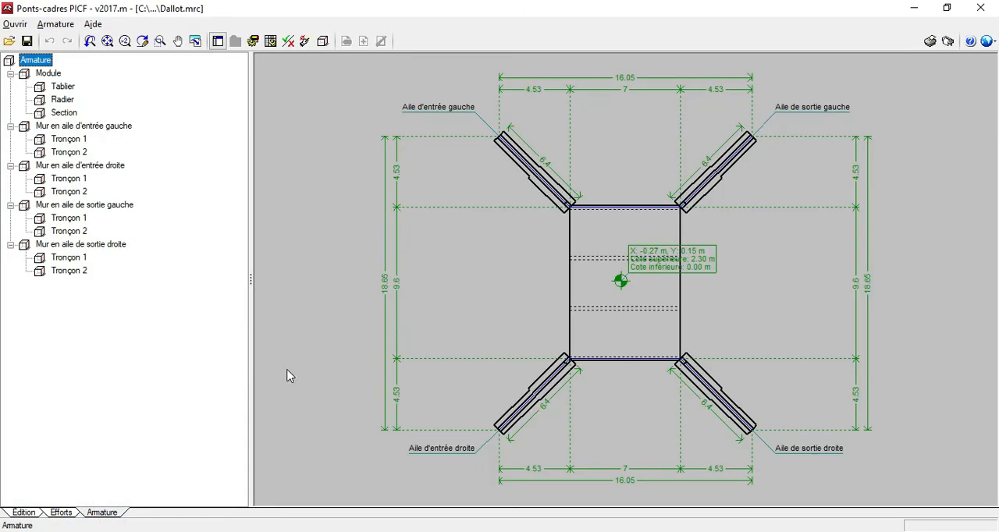
pyautogui.click(80, 128)
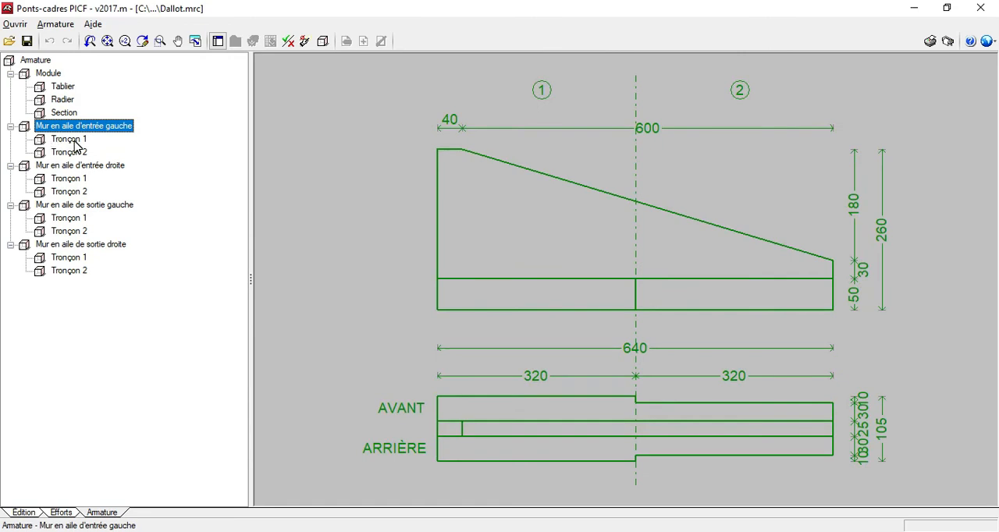
pyautogui.click(73, 142)
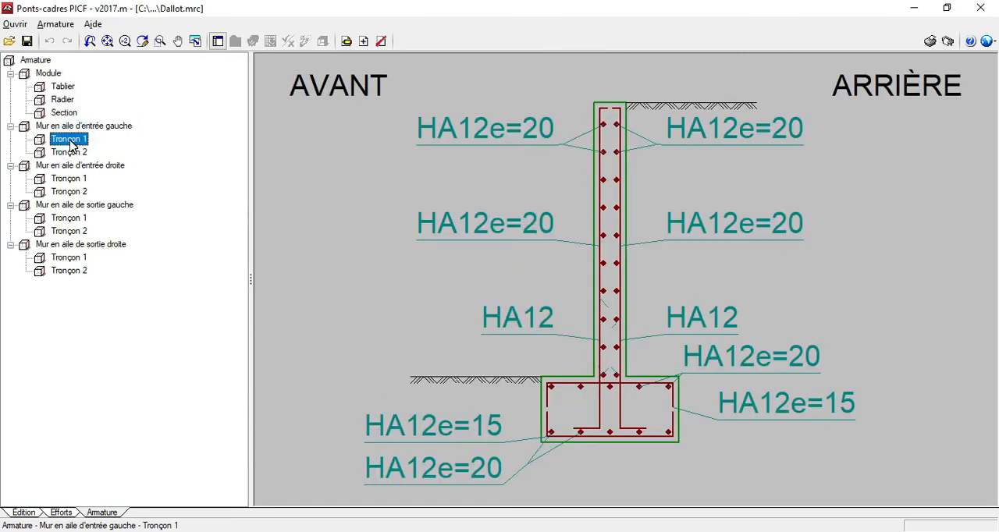
pyautogui.click(585, 397)
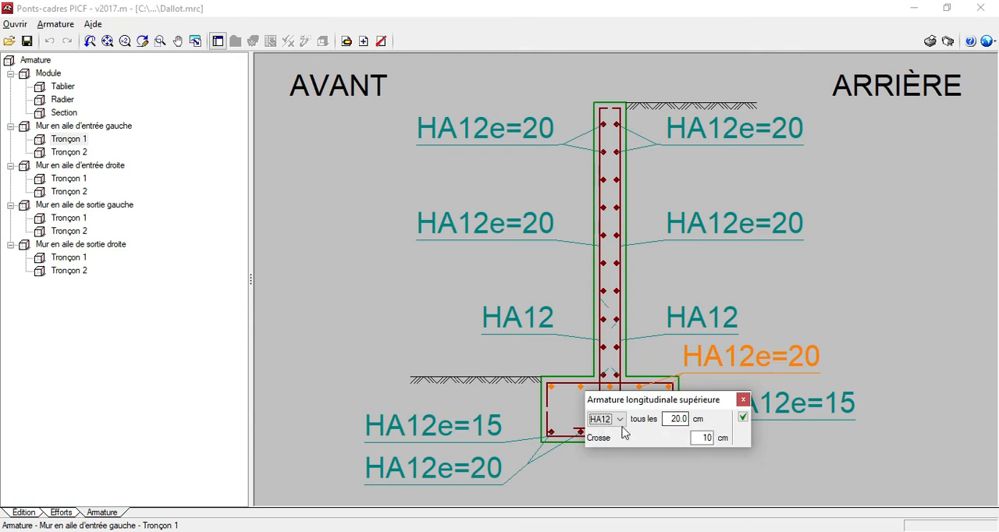
pyautogui.doubleClick(677, 419)
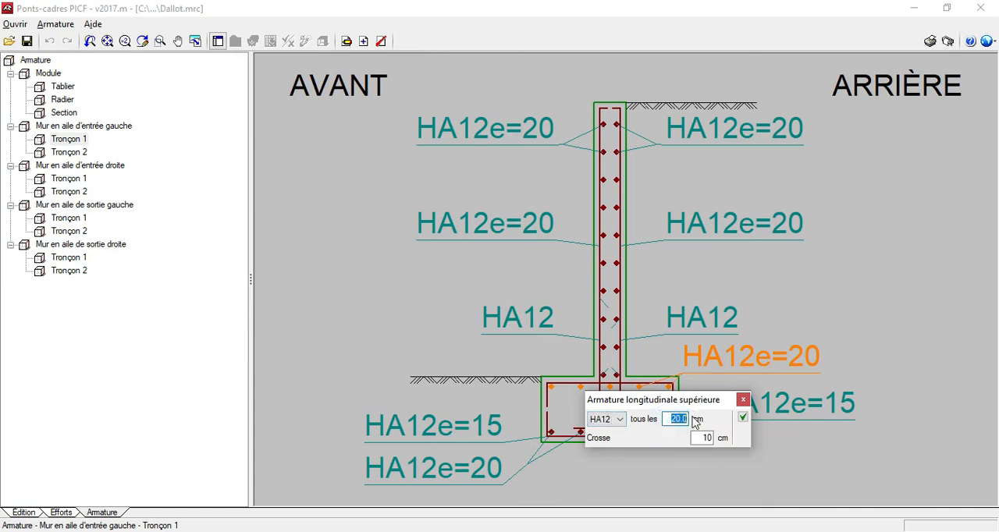
pyautogui.write('15')
pyautogui.click(744, 420)
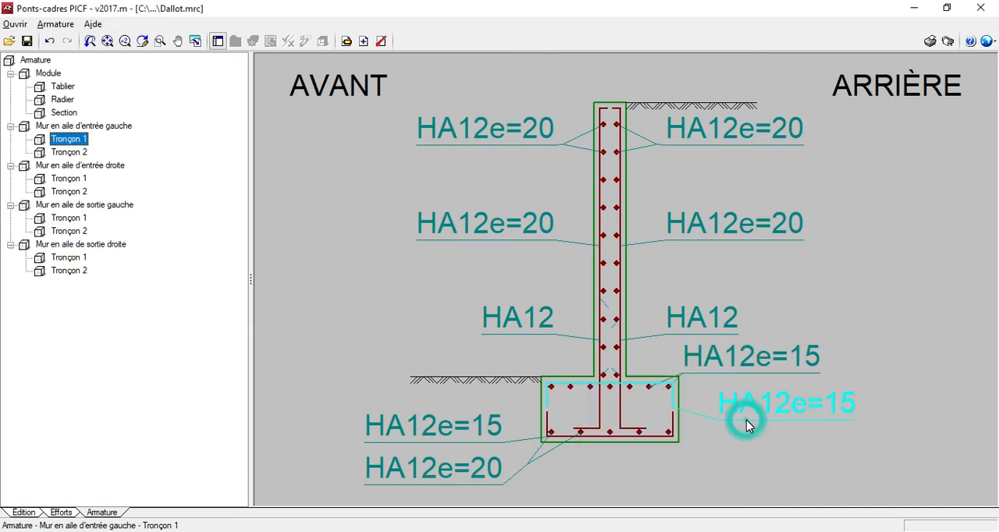
# Set the spacing of the lower longitudinal footing reinforcement in the same Tronçon 1 to 15 cm.
pyautogui.click(556, 433)
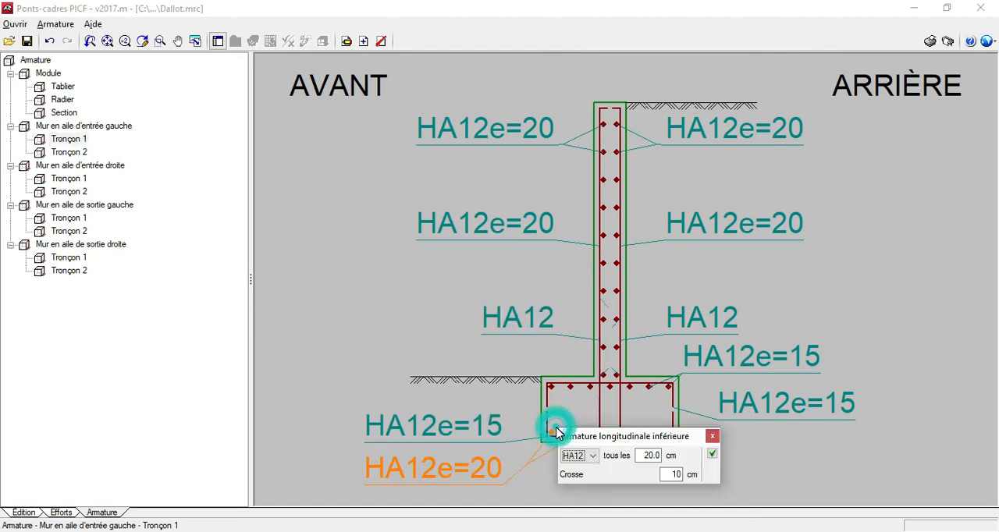
pyautogui.doubleClick(647, 455)
pyautogui.write('15')
pyautogui.click(711, 453)
# Verify the reinforcement of the whole Mur en aile d'entrée gauche and decline the complete verification list.
pyautogui.click(84, 126)
pyautogui.click(68, 139)
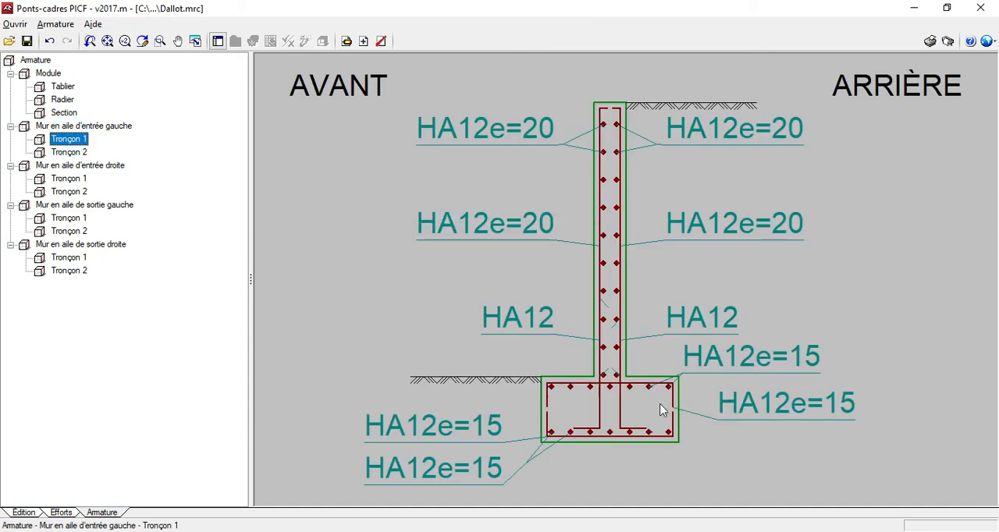
pyautogui.click(97, 128)
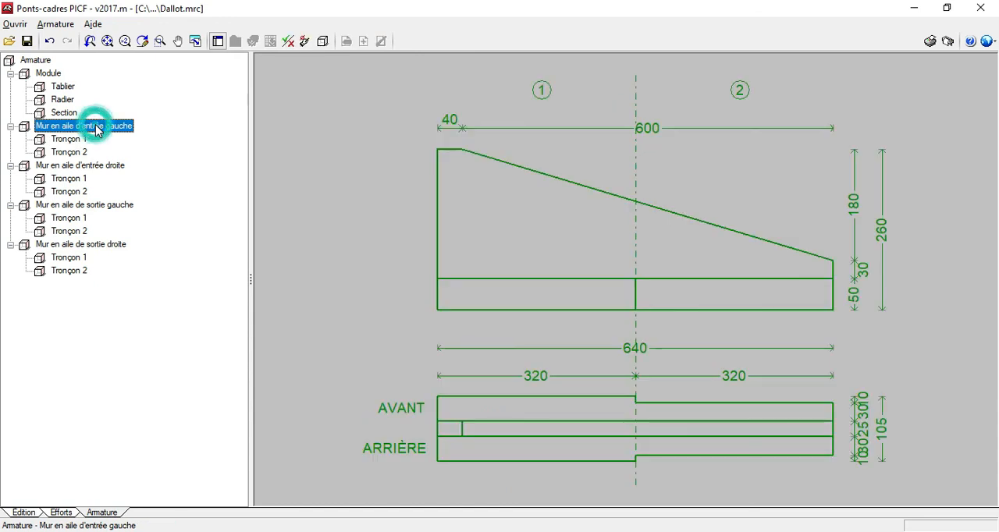
pyautogui.click(288, 43)
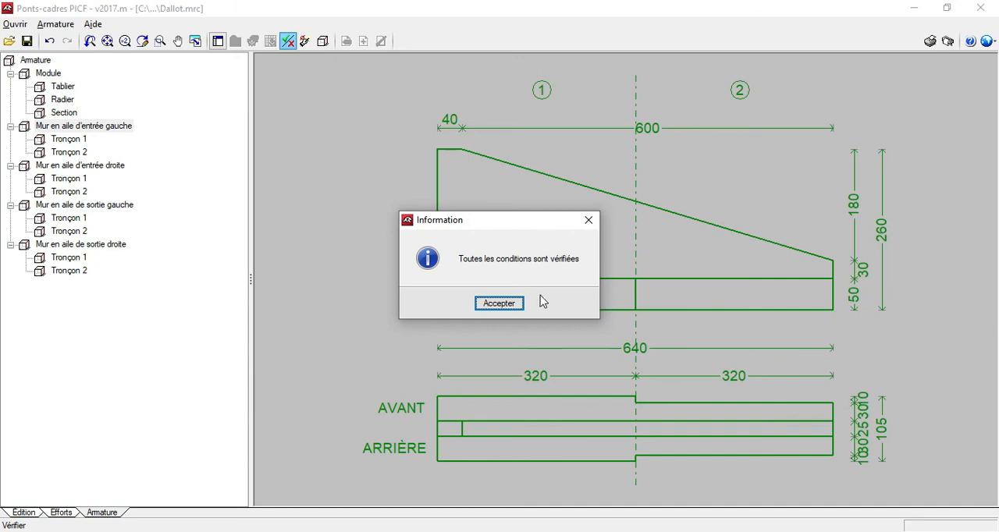
pyautogui.click(590, 221)
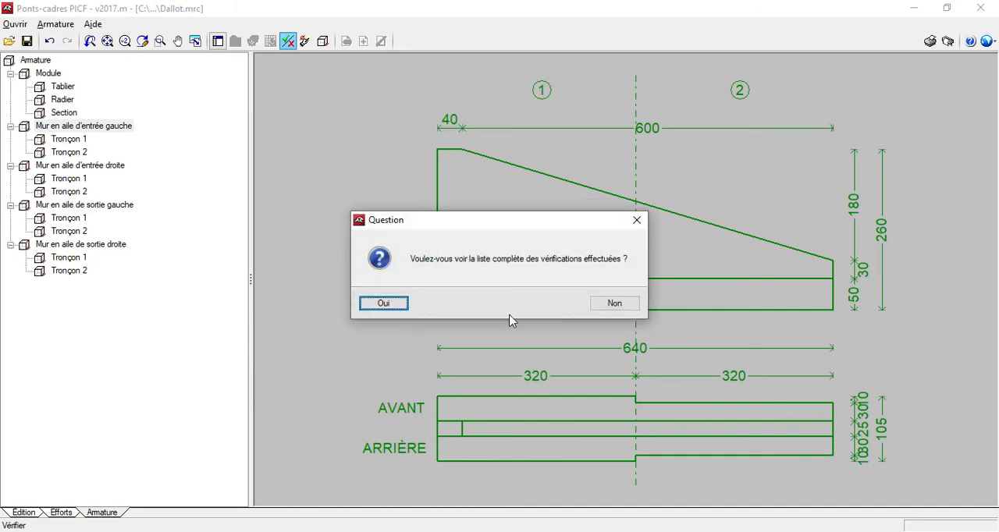
pyautogui.click(618, 306)
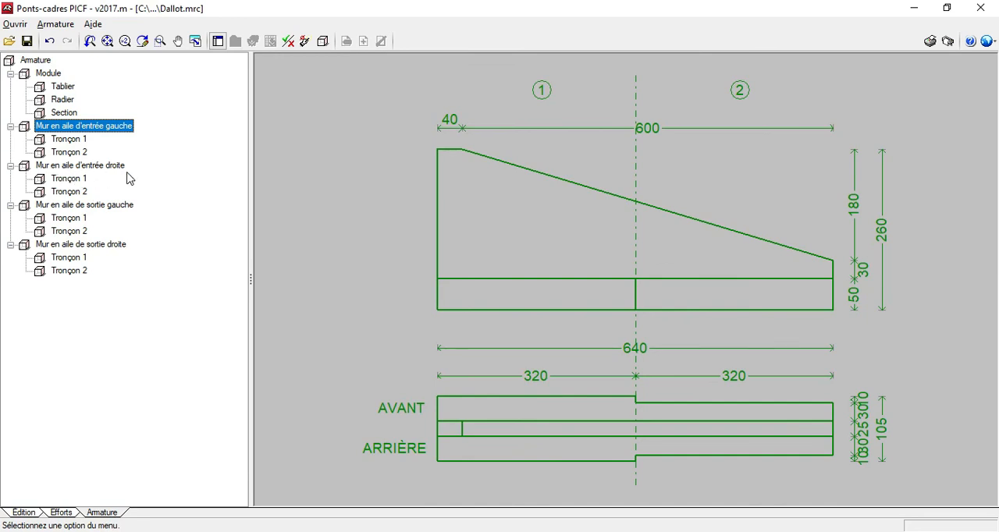
# Verify the remaining wing walls, including Mur en aile de sortie gauche, without displaying the complete verification list.
pyautogui.click(68, 181)
pyautogui.click(288, 41)
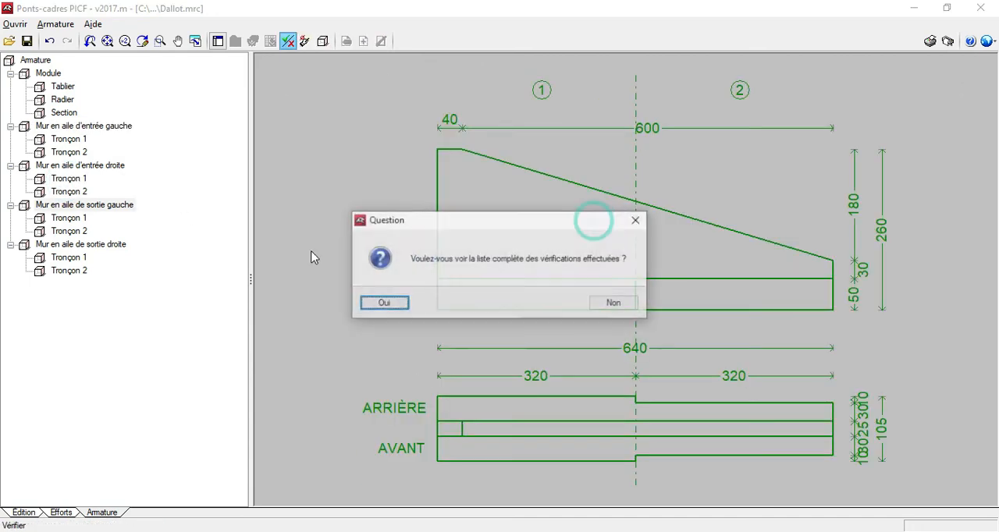
pyautogui.click(602, 305)
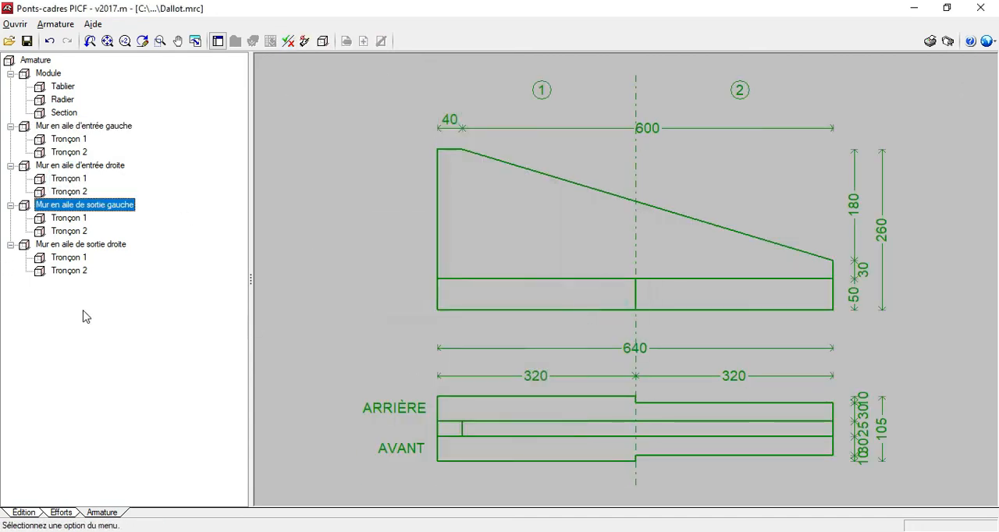
pyautogui.click(98, 245)
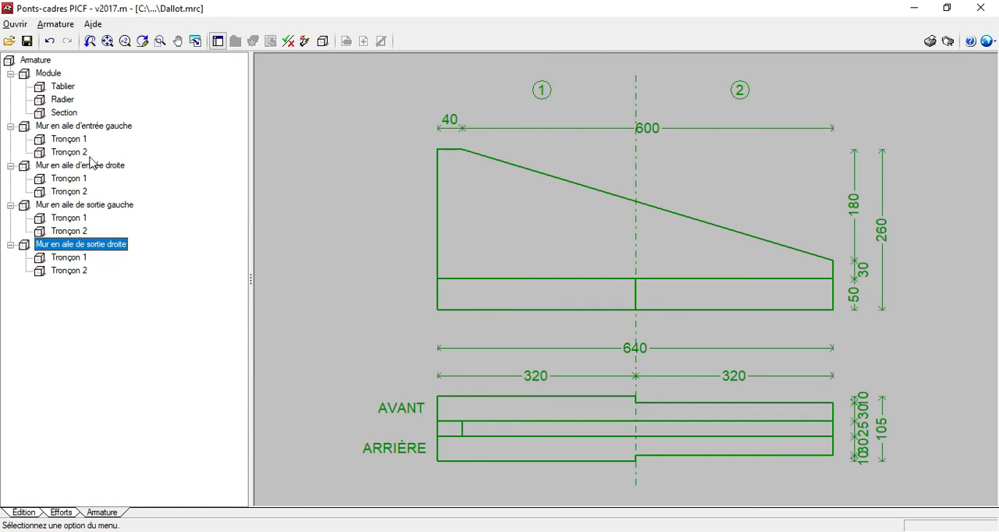
# Verify the reinforcement of the entire structure from the overall Armature level and dismiss the result.
pyautogui.click(31, 60)
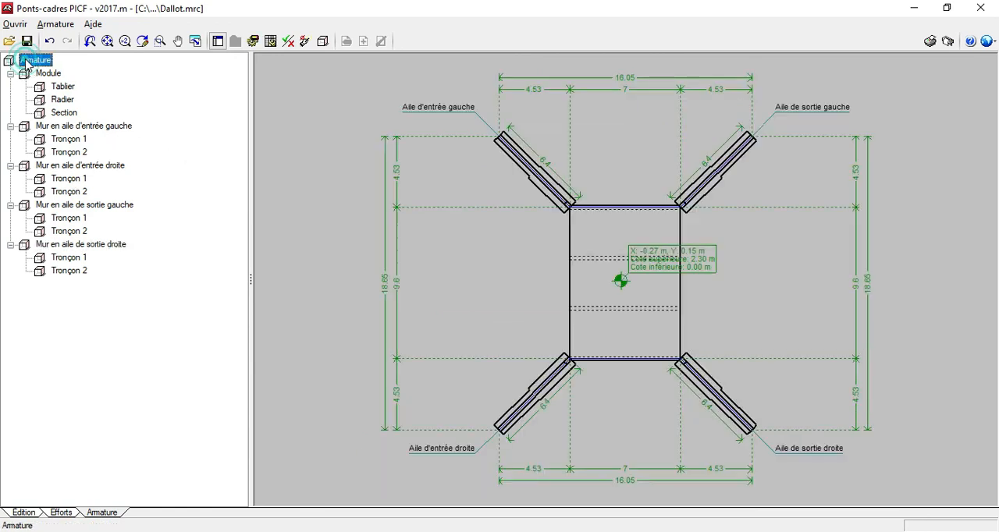
pyautogui.click(287, 42)
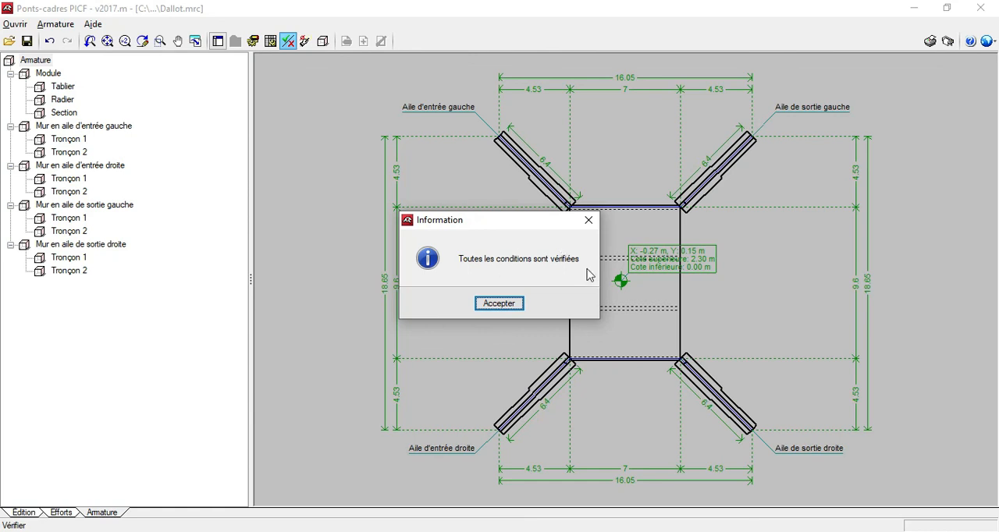
pyautogui.press('Return')
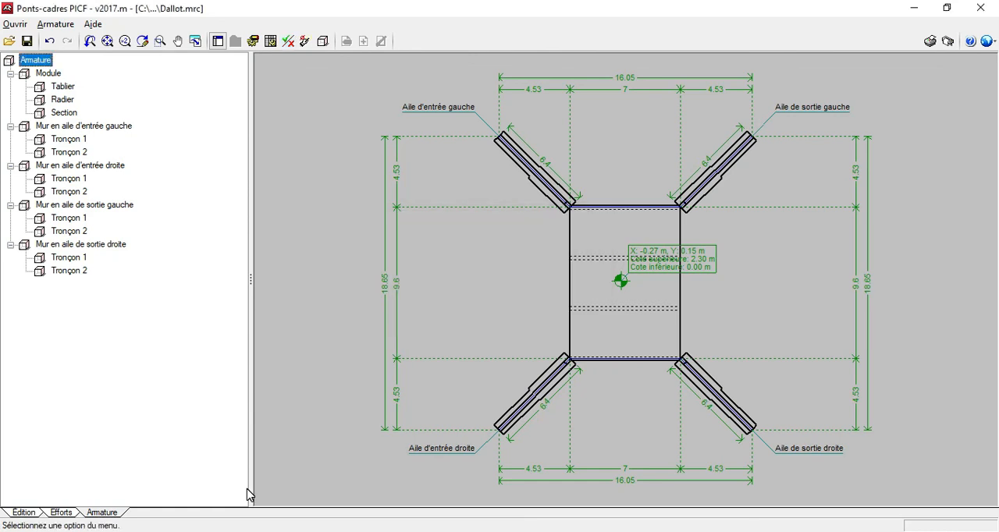
# Return to the edition view and add a 1:100 plan with all views and the reinforcement table to the drawing selection.
pyautogui.click(25, 512)
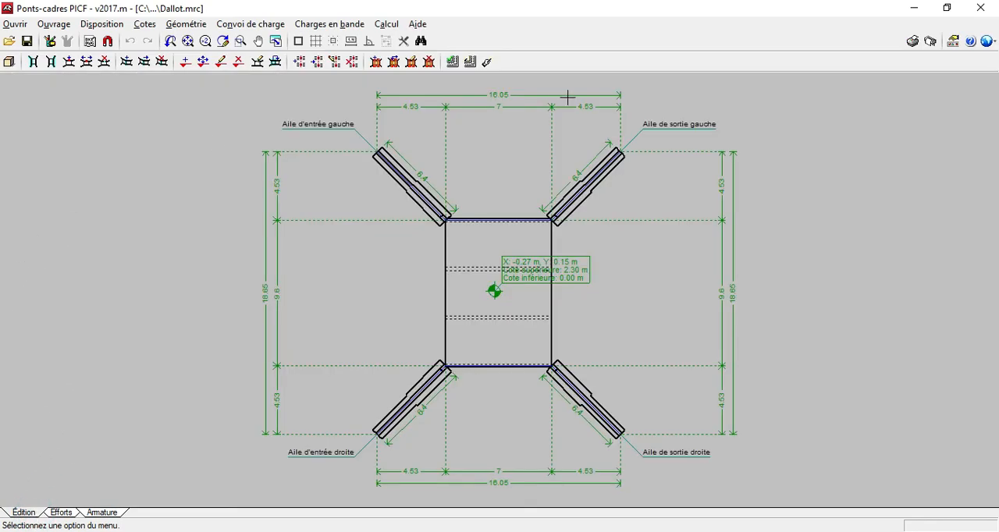
pyautogui.click(15, 24)
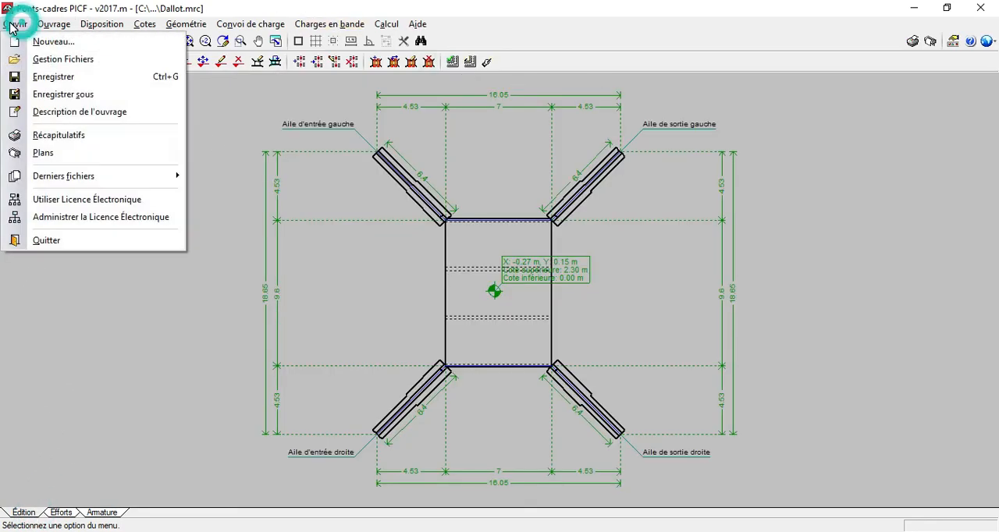
pyautogui.click(41, 153)
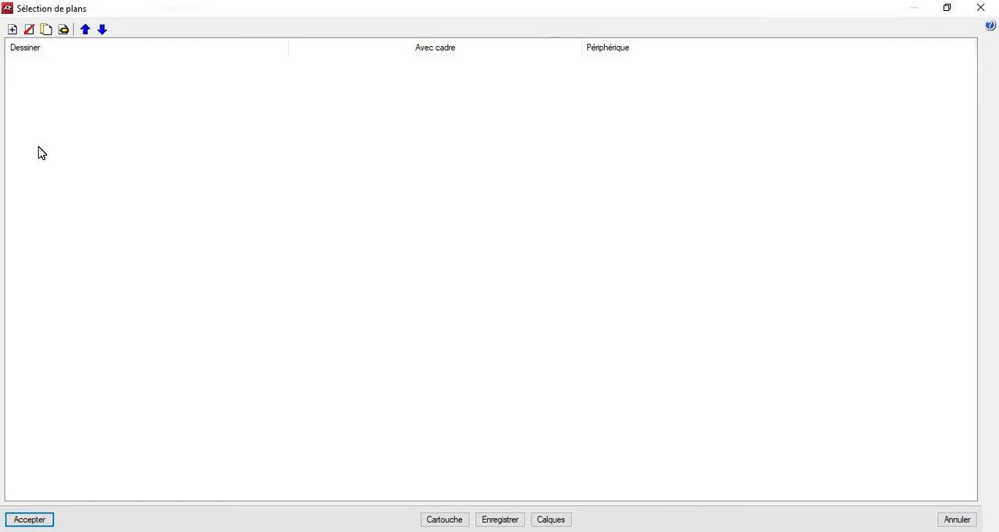
pyautogui.click(13, 30)
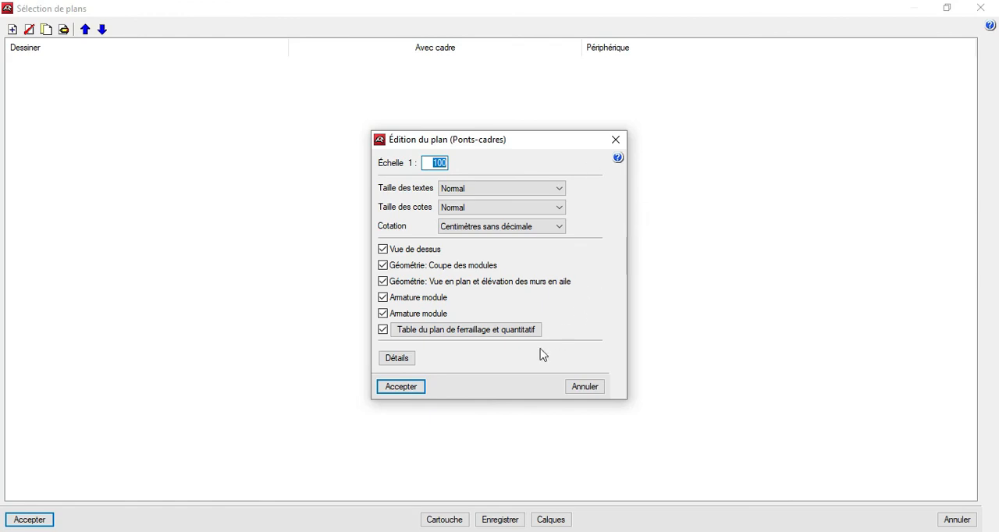
pyautogui.click(408, 386)
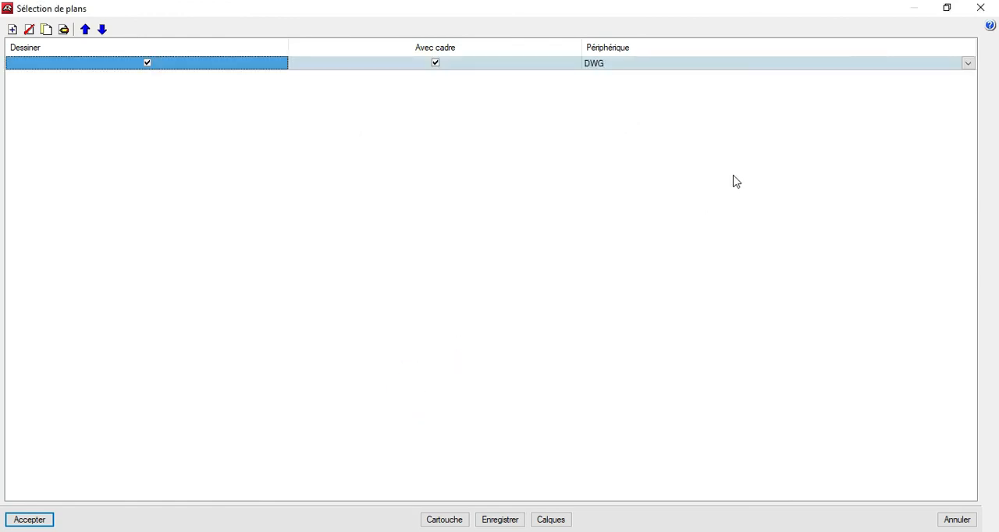
# Set the plan's output device to Microsoft Print to PDF A3 H, generate the sheets and show all drawings in detail.
pyautogui.click(967, 63)
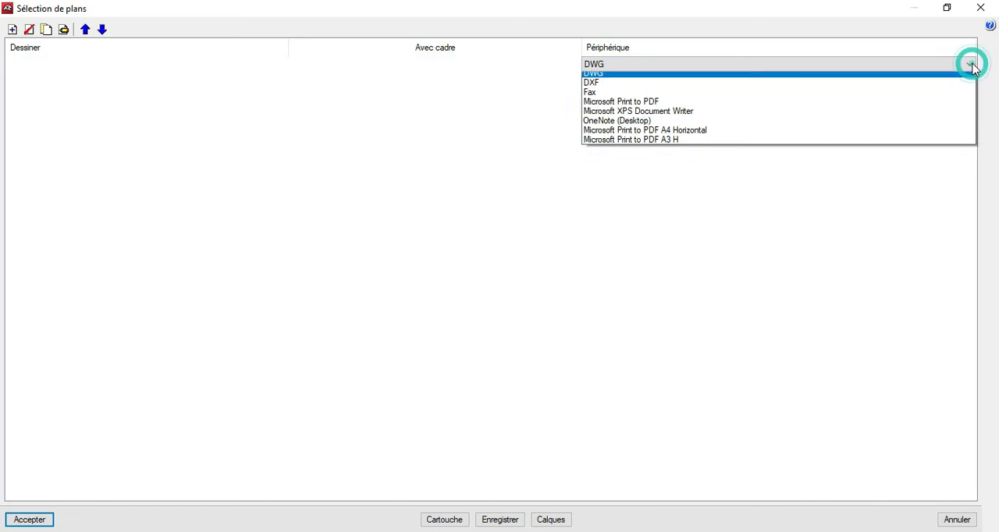
pyautogui.click(767, 145)
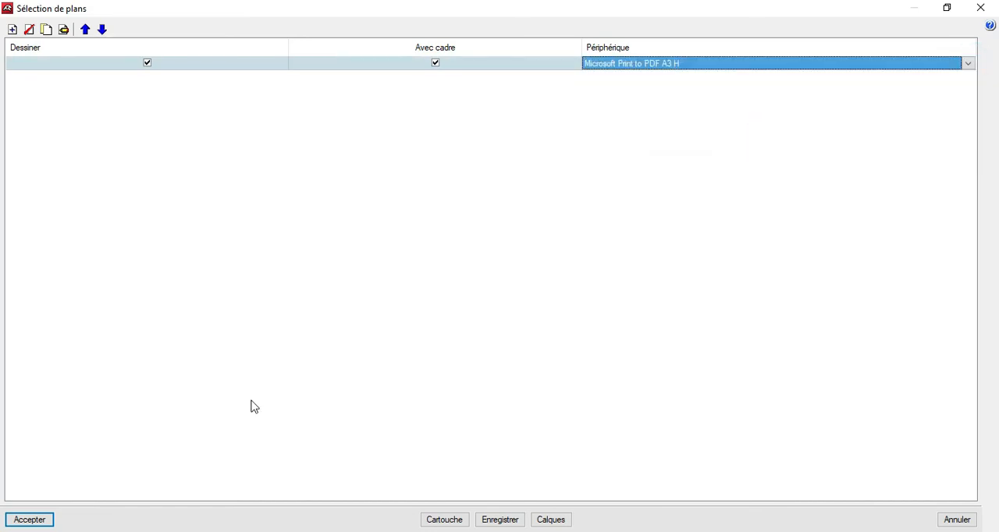
pyautogui.click(32, 523)
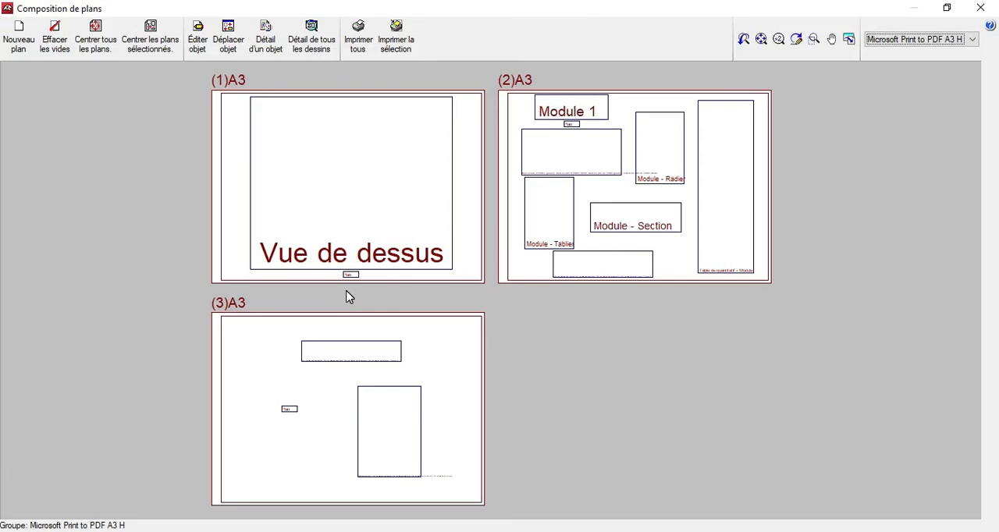
pyautogui.click(318, 36)
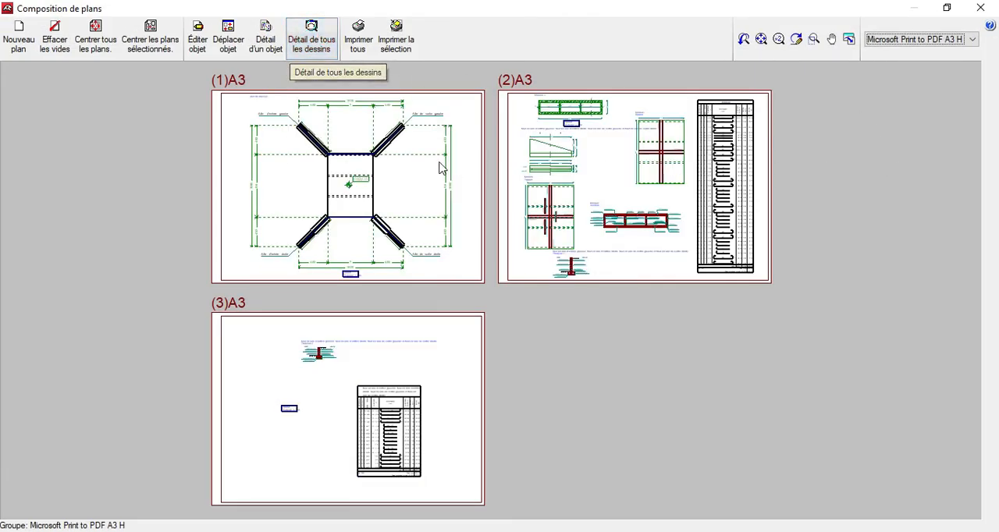
# Examine the culvert's top view on the first A3 sheet, including its overall dimensions and four wing walls.
pyautogui.scroll(5, 325, 112)
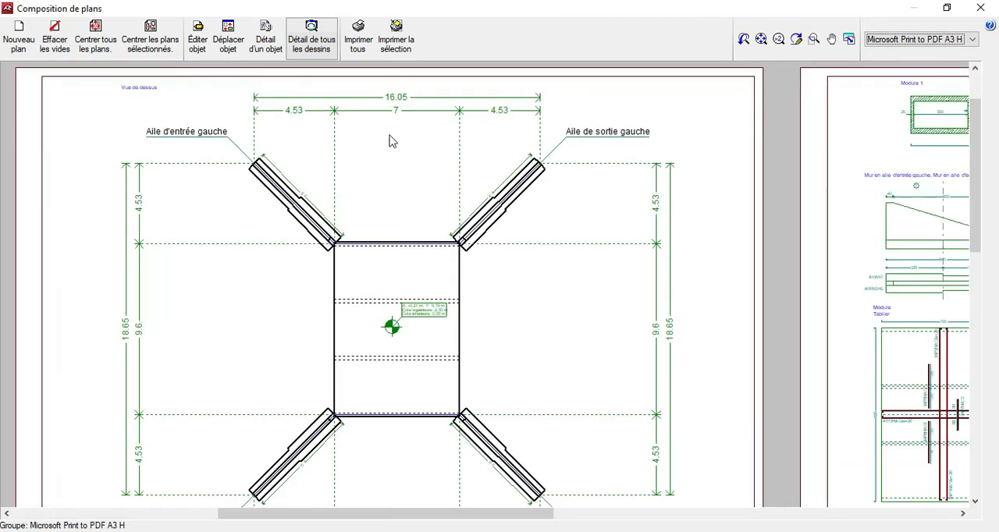
pyautogui.scroll(-3, 364, 264)
pyautogui.scroll(3, 364, 265)
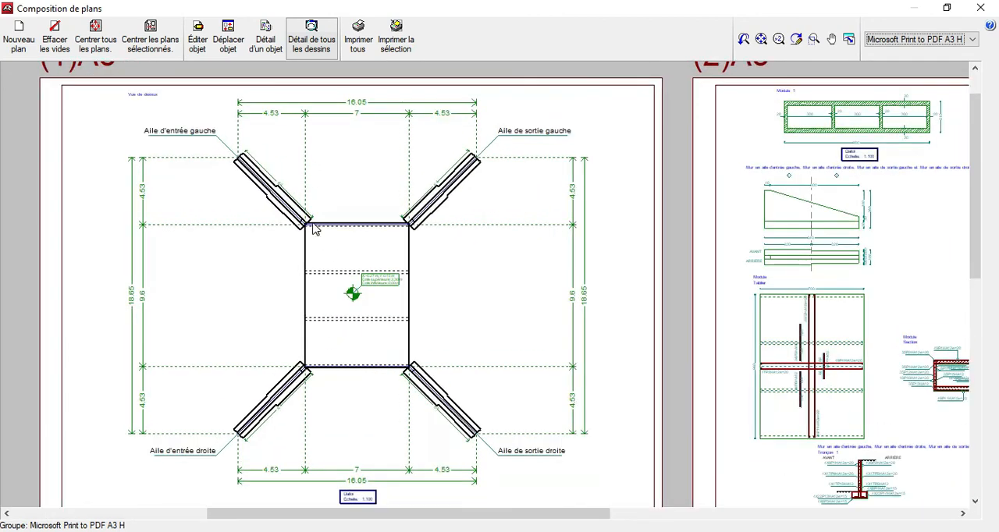
pyautogui.scroll(-1, 370, 339)
pyautogui.scroll(2, 379, 301)
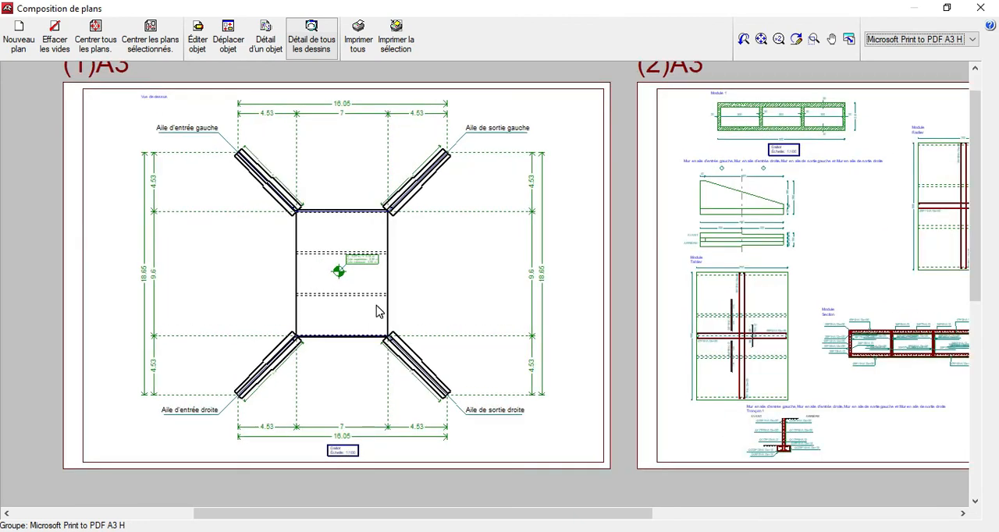
pyautogui.scroll(2, 136, 273)
pyautogui.scroll(-3, 15, 276)
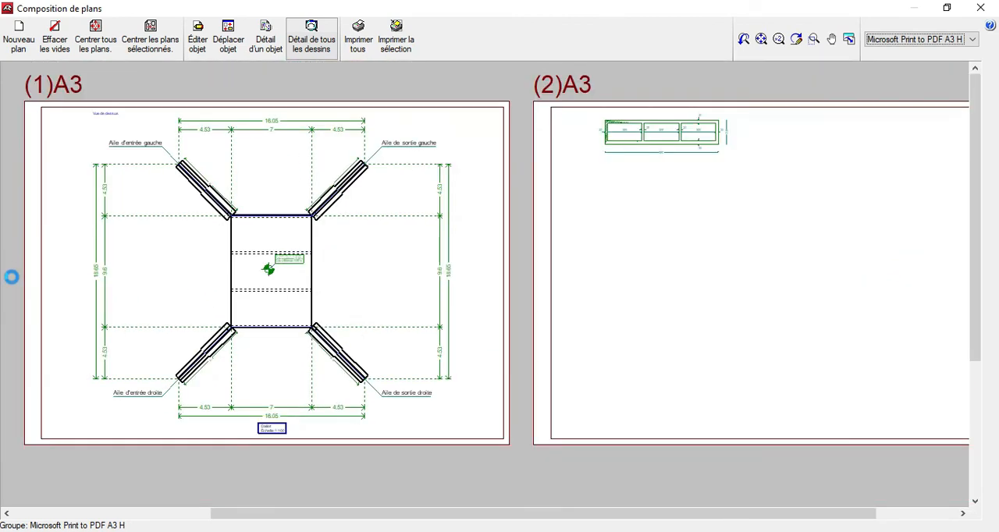
# Examine the Module 1 cross-section, wing wall elevation and Tablier, Radier and section reinforcement views on the second A3 sheet.
pyautogui.scroll(4, 579, 159)
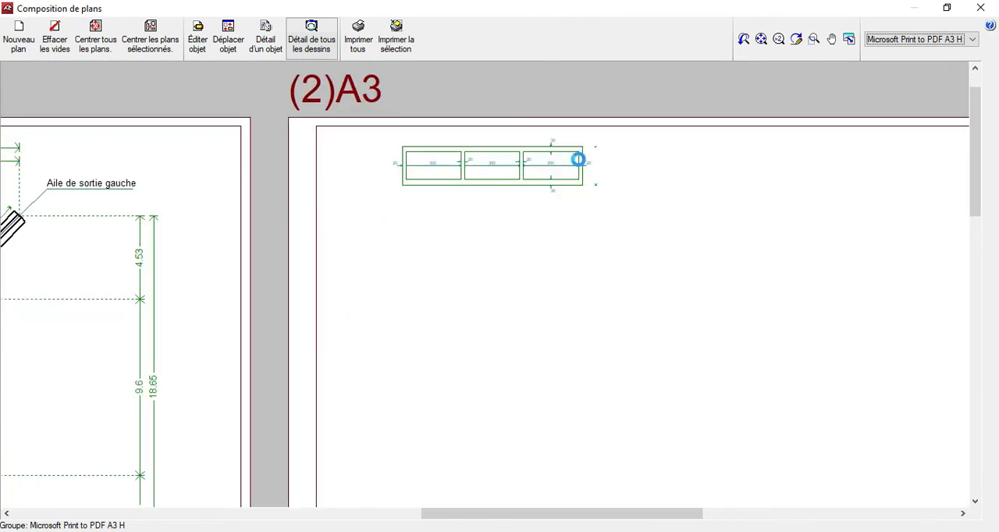
pyautogui.scroll(1, 578, 152)
pyautogui.scroll(-2, 489, 133)
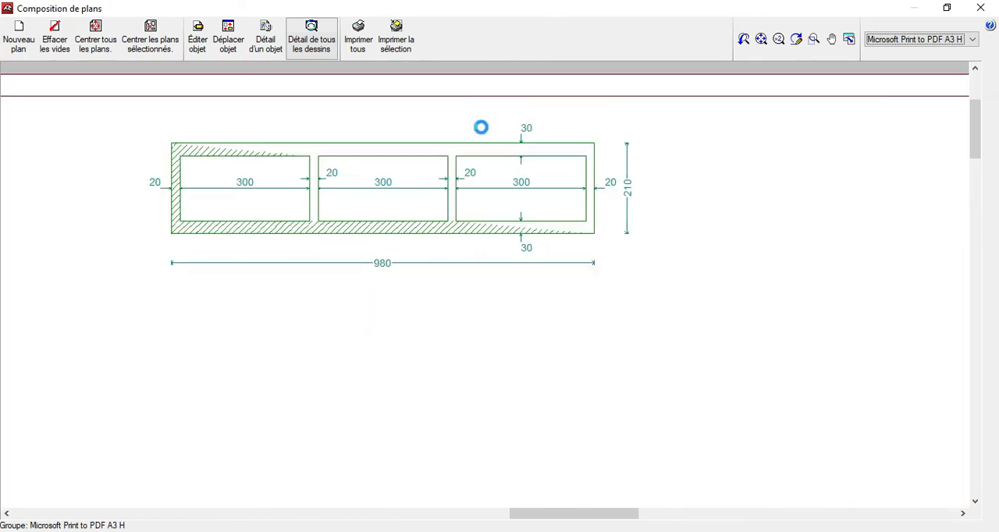
pyautogui.scroll(1, 598, 184)
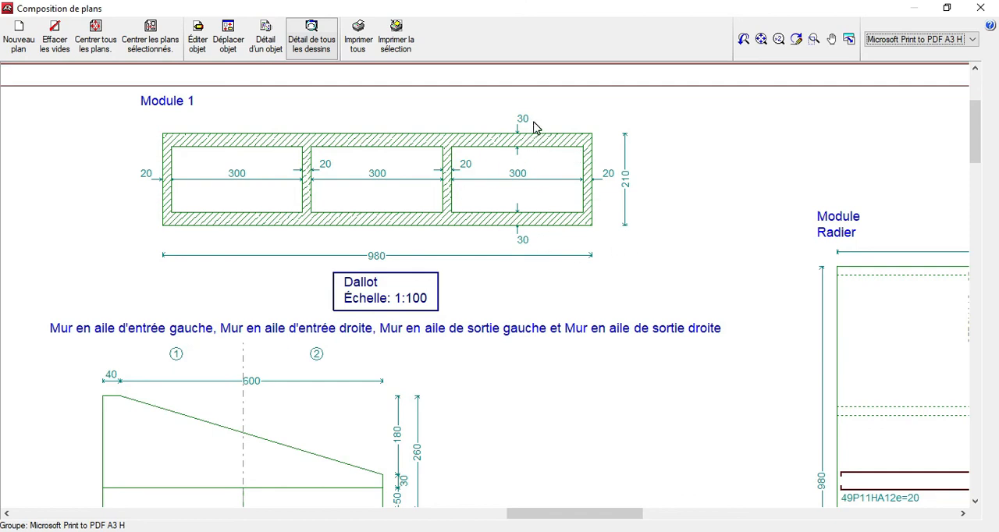
pyautogui.scroll(-8, 383, 212)
pyautogui.scroll(4, 589, 259)
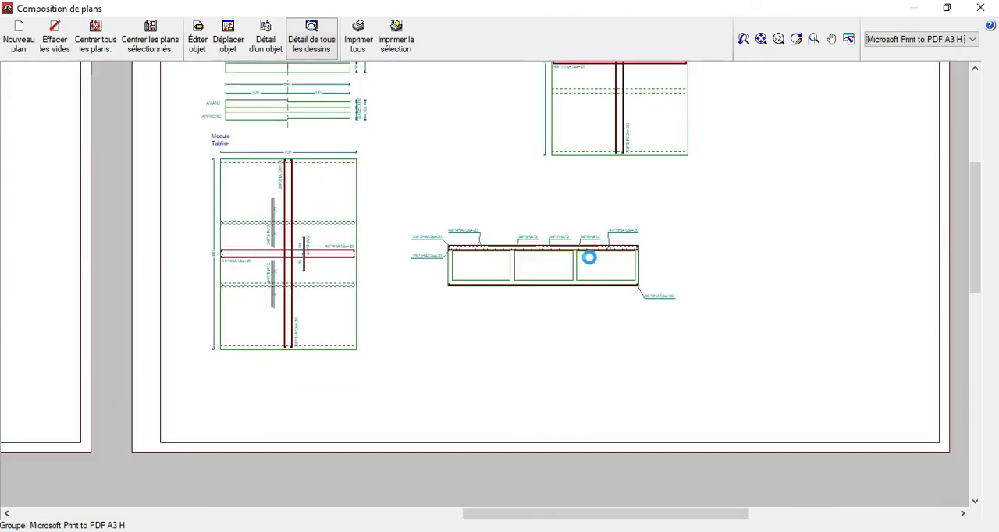
pyautogui.scroll(3, 589, 266)
pyautogui.scroll(-5, 406, 296)
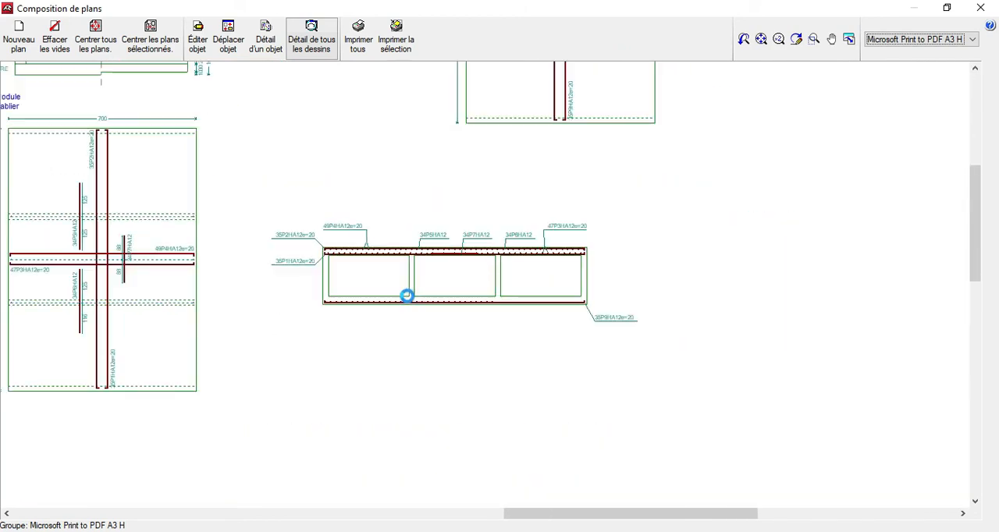
pyautogui.scroll(5, 607, 185)
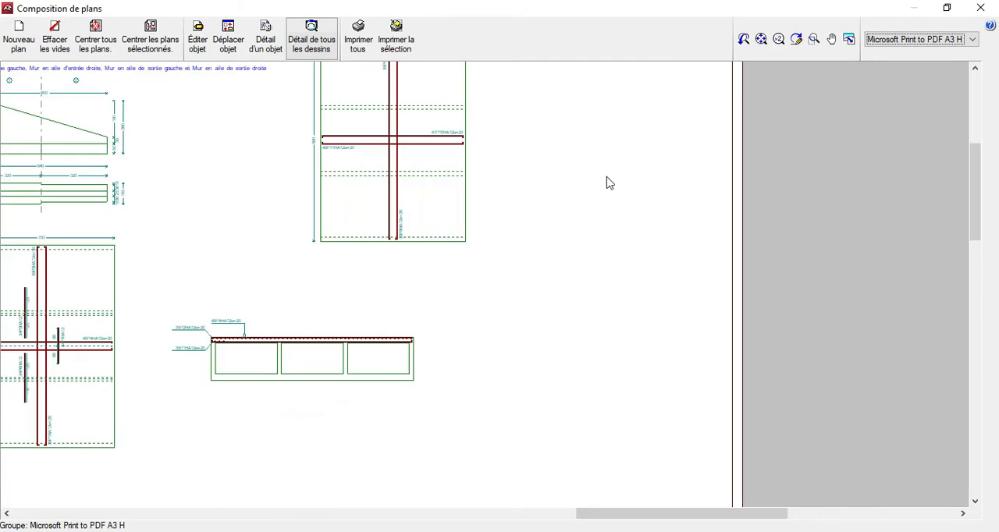
# Inspect the wing wall Tronçon 2 section and reinforcement table on the third A3 sheet, ending with an overview of all sheets.
pyautogui.scroll(-10, 625, 193)
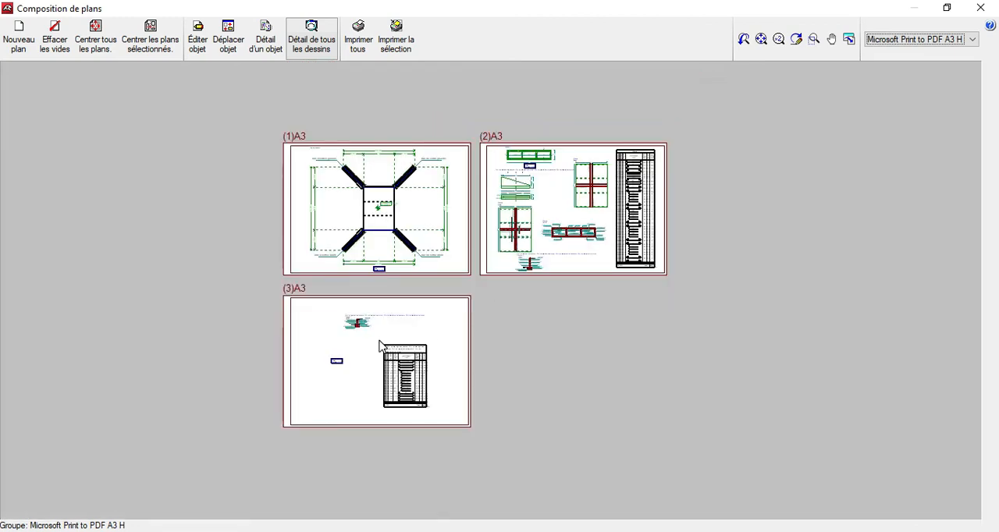
pyautogui.scroll(6, 368, 343)
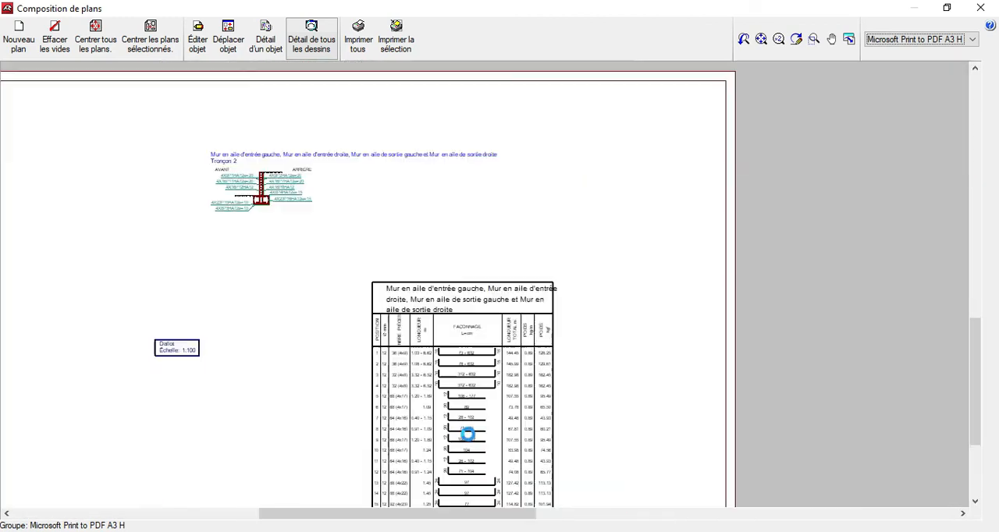
pyautogui.scroll(-8, 491, 358)
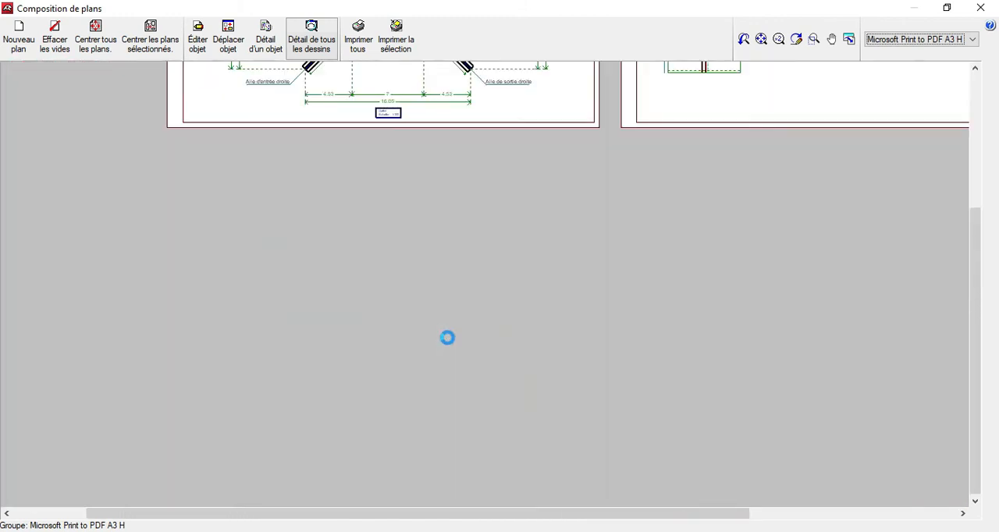
pyautogui.scroll(-3, 452, 347)
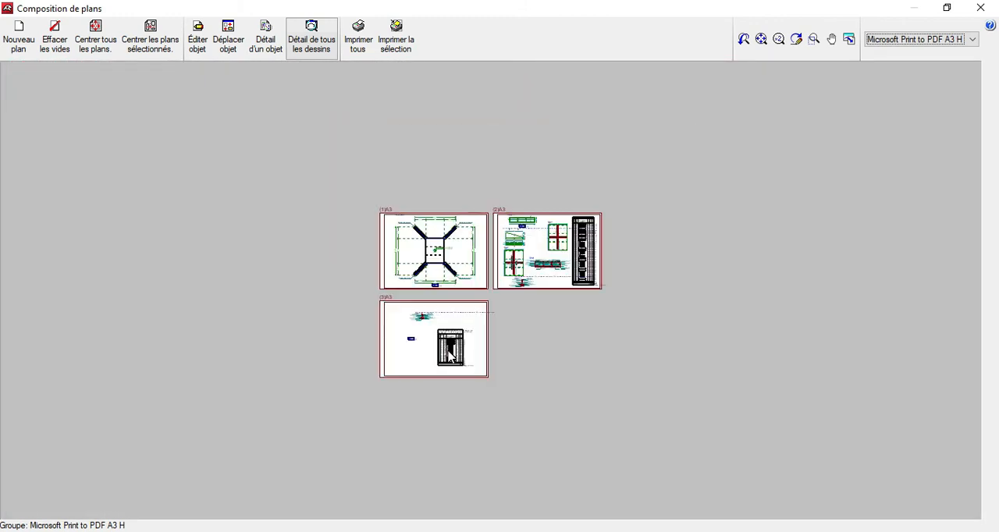